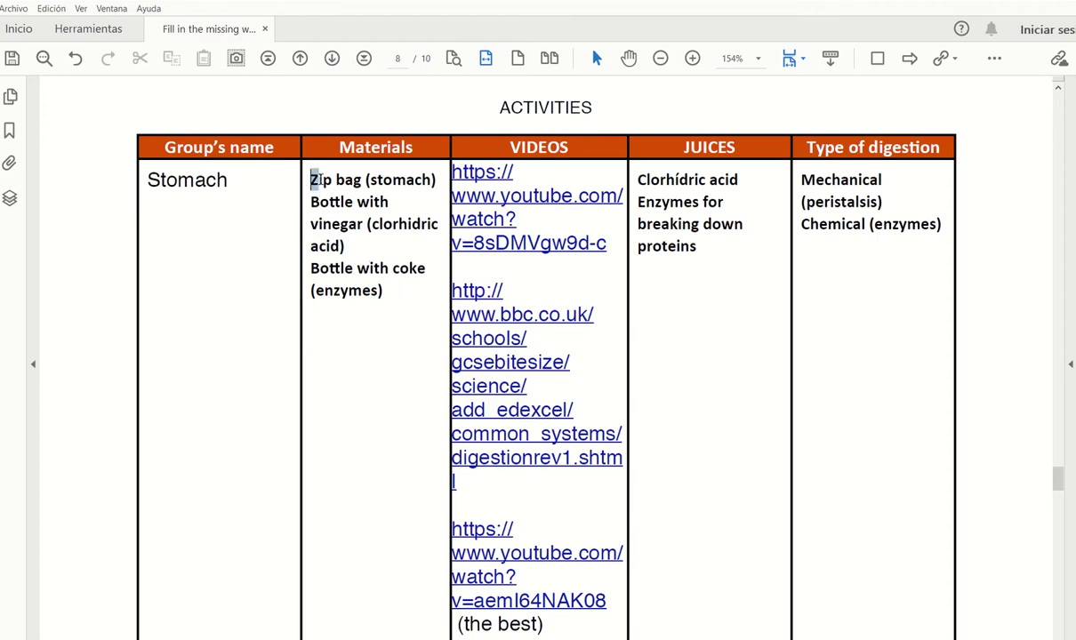
# Highlight "Zip bag (stomach)" in the Stomach row's Materials cell and display the properties bar
pyautogui.moveTo(311, 179); pyautogui.dragTo(434, 184)
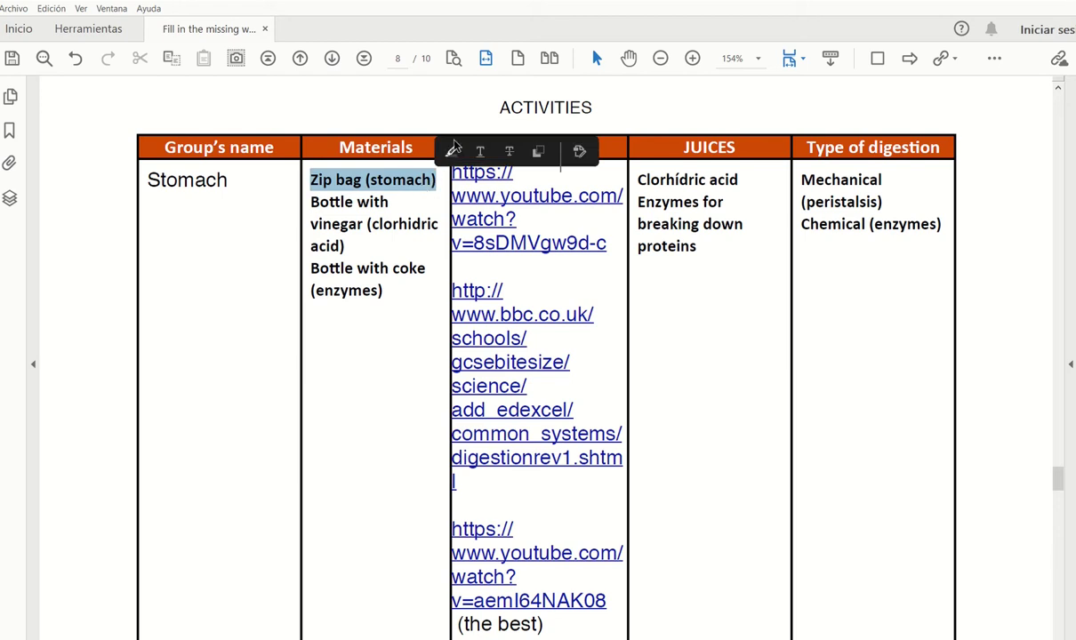
pyautogui.click(451, 151)
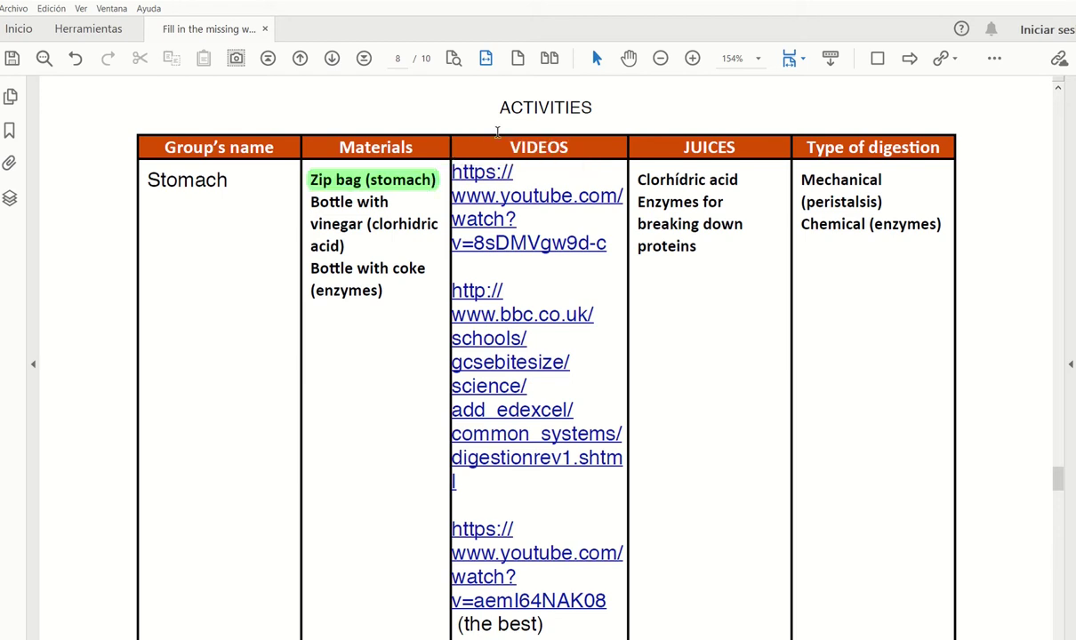
pyautogui.rightClick(1034, 72)
pyautogui.moveTo(969, 123)
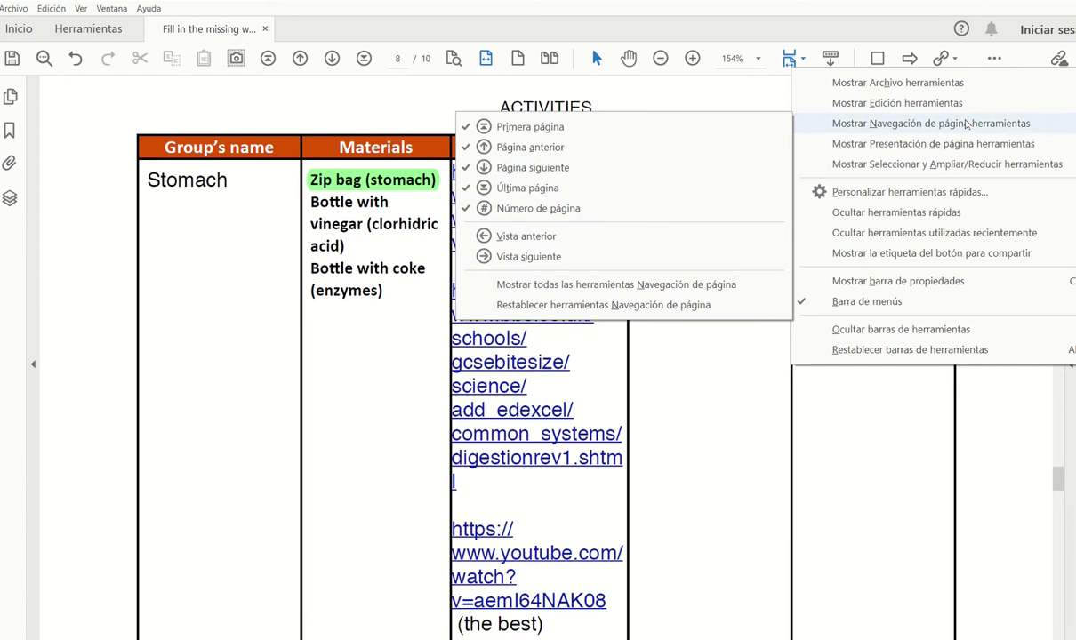
pyautogui.click(896, 281)
# Change the colour of the "Zip bag (stomach)" highlight to yellow
pyautogui.click(376, 188)
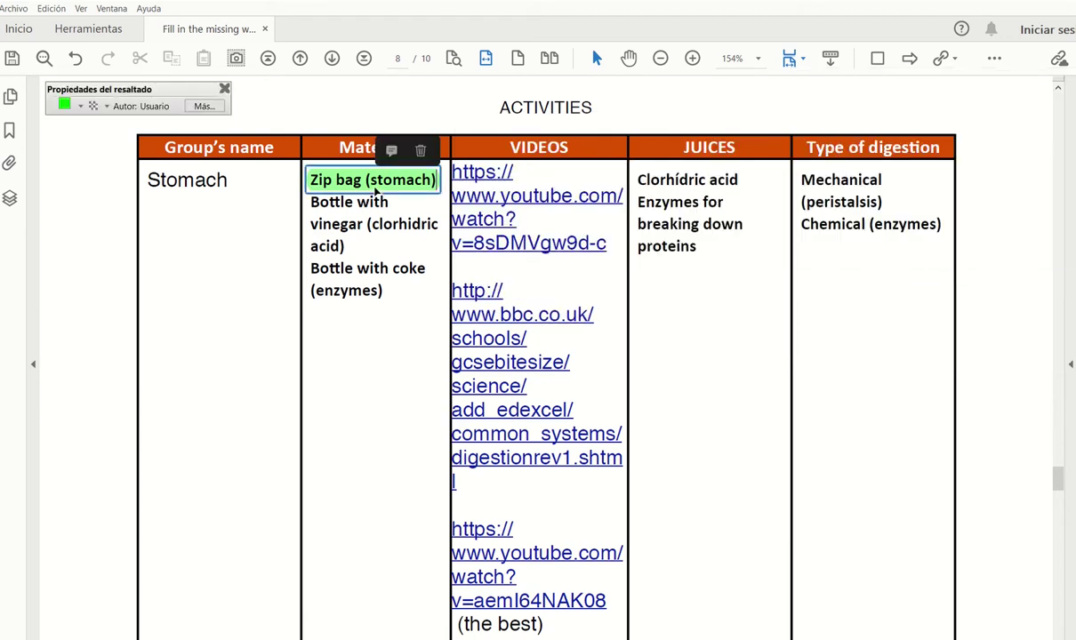
pyautogui.click(86, 106)
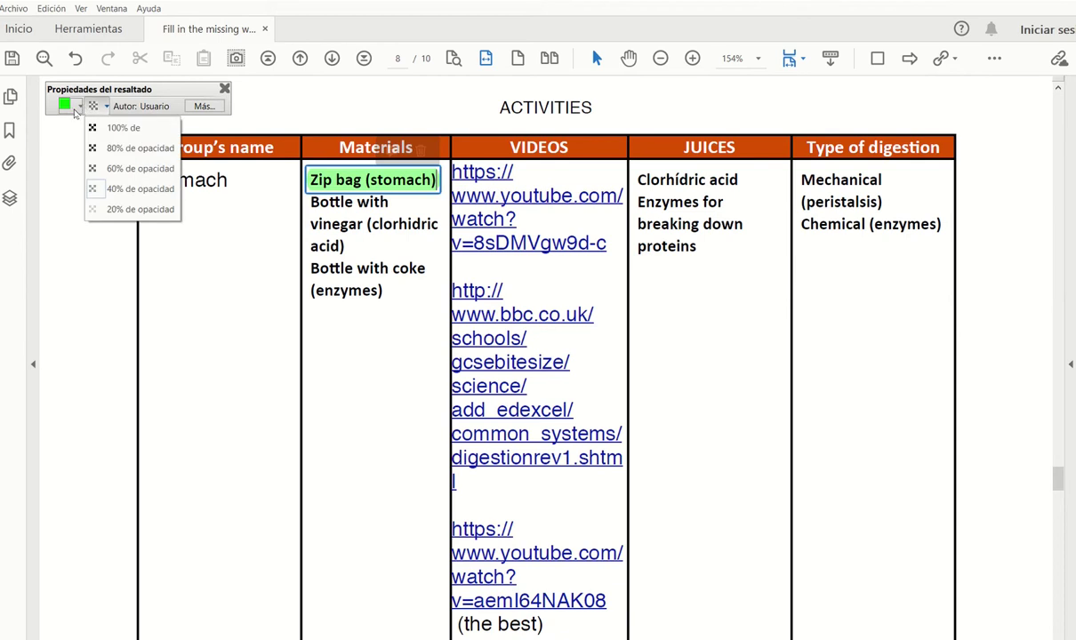
pyautogui.click(72, 106)
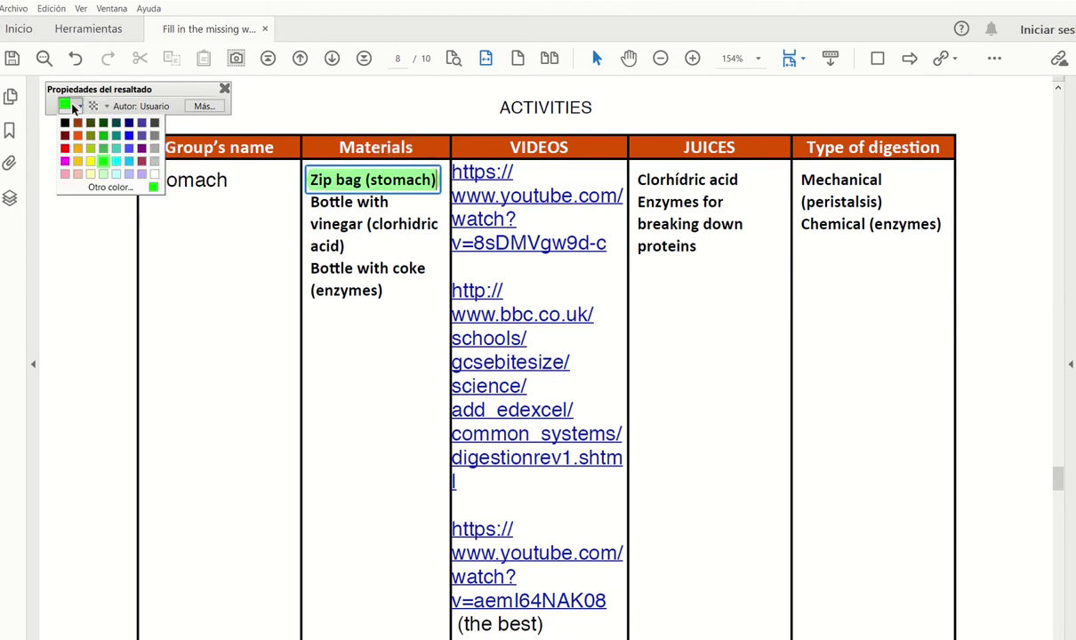
pyautogui.click(87, 147)
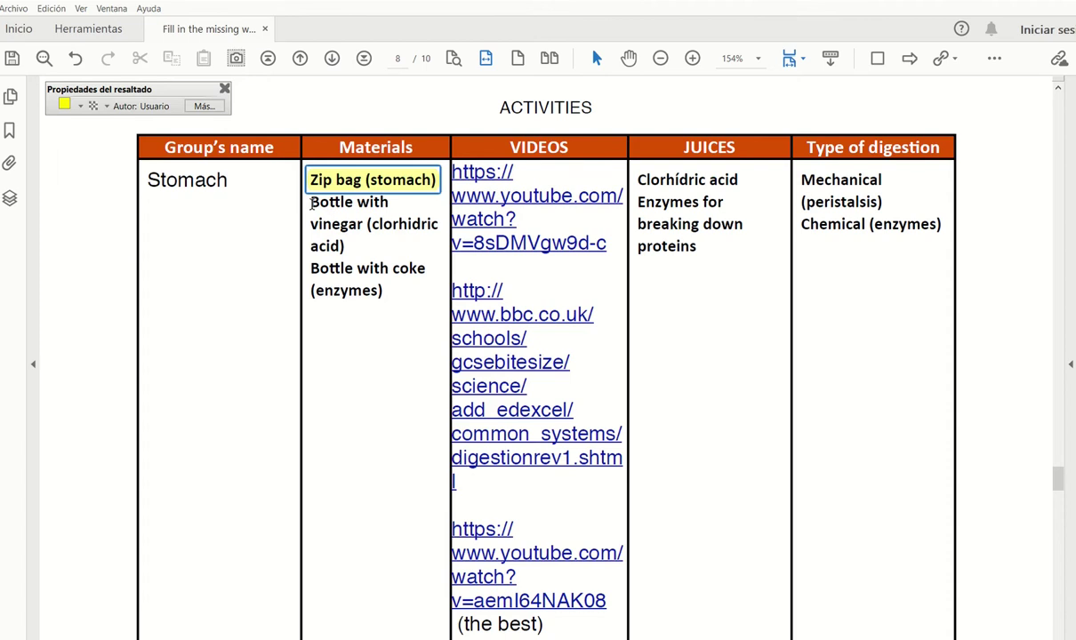
# Highlight the word "Bottle" of the vinegar item in the Stomach row's materials and colour it yellow
pyautogui.moveTo(310, 202); pyautogui.dragTo(361, 212)
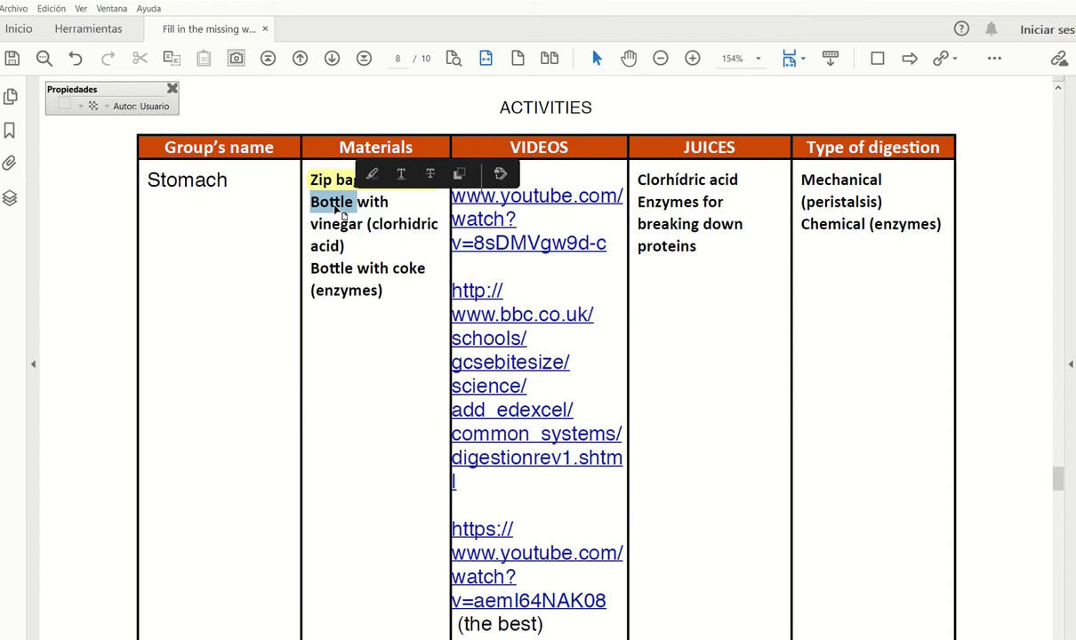
pyautogui.click(372, 174)
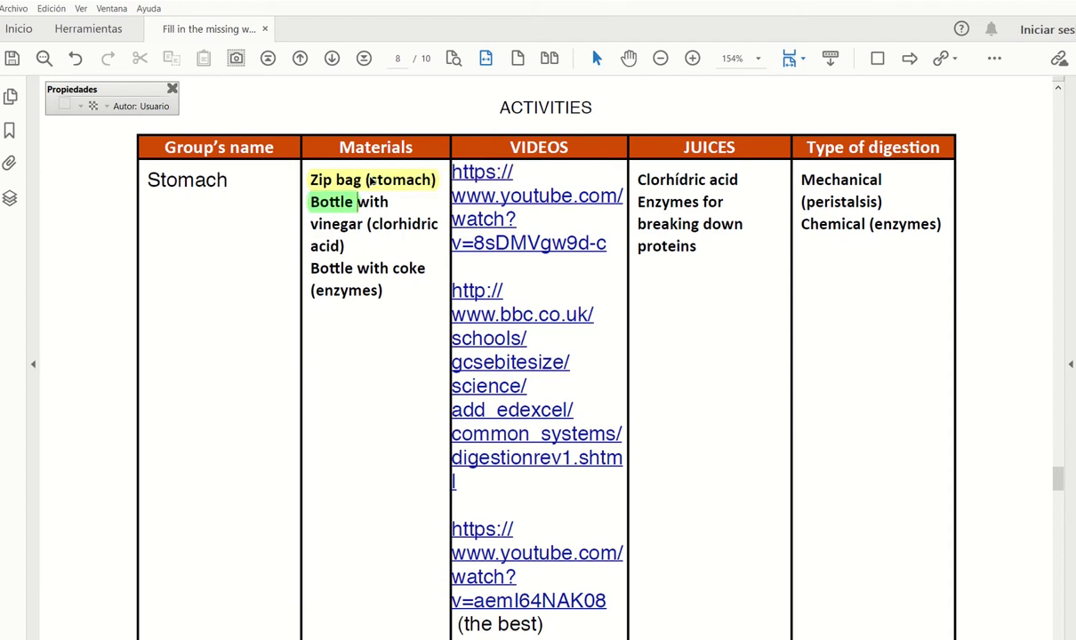
pyautogui.click(318, 197)
pyautogui.click(80, 106)
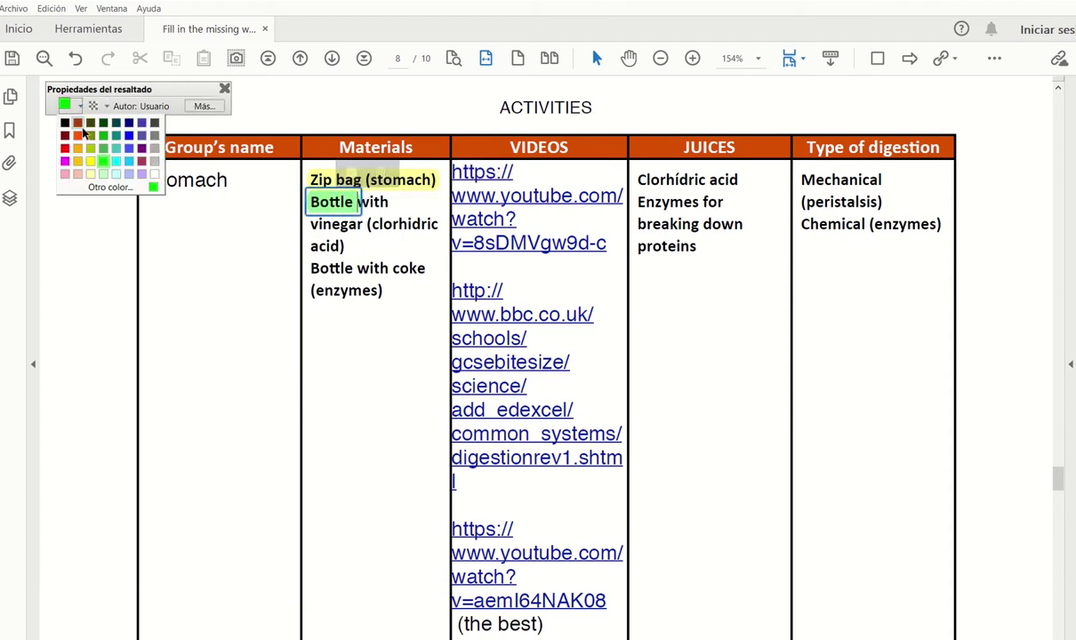
pyautogui.click(90, 161)
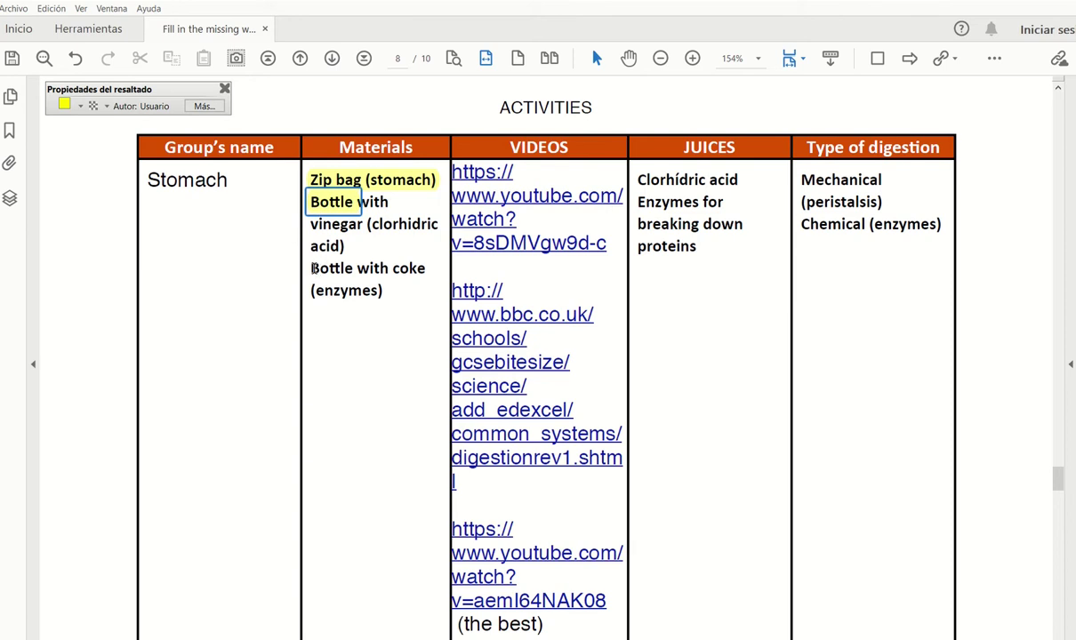
# Highlight the word "Bottle" of the coke item in the Stomach row's materials and colour it yellow
pyautogui.moveTo(312, 267); pyautogui.dragTo(357, 274)
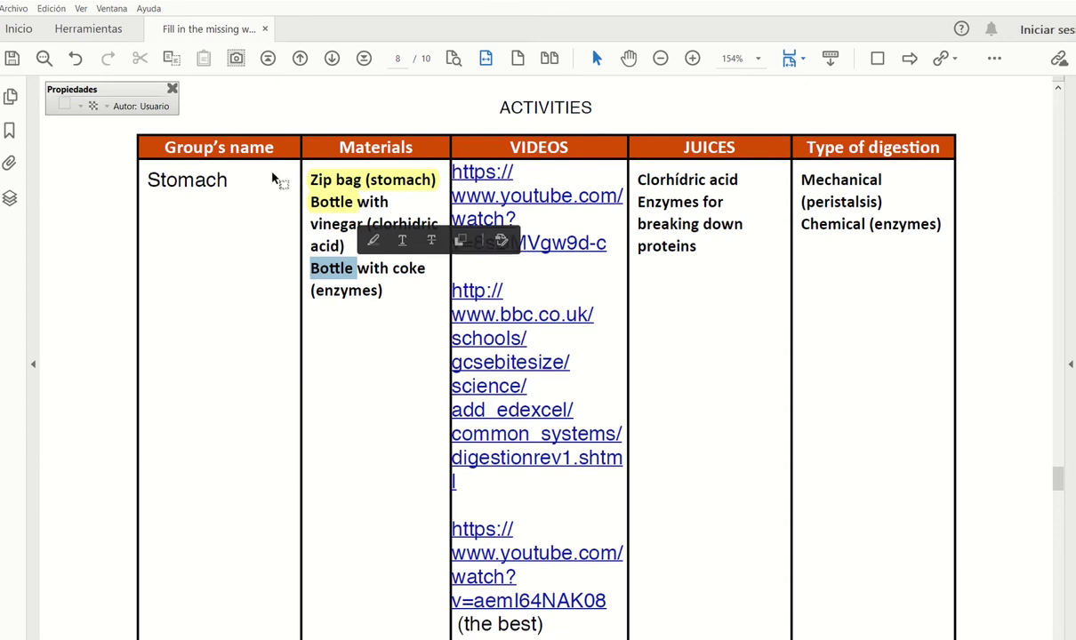
pyautogui.click(373, 239)
pyautogui.click(334, 266)
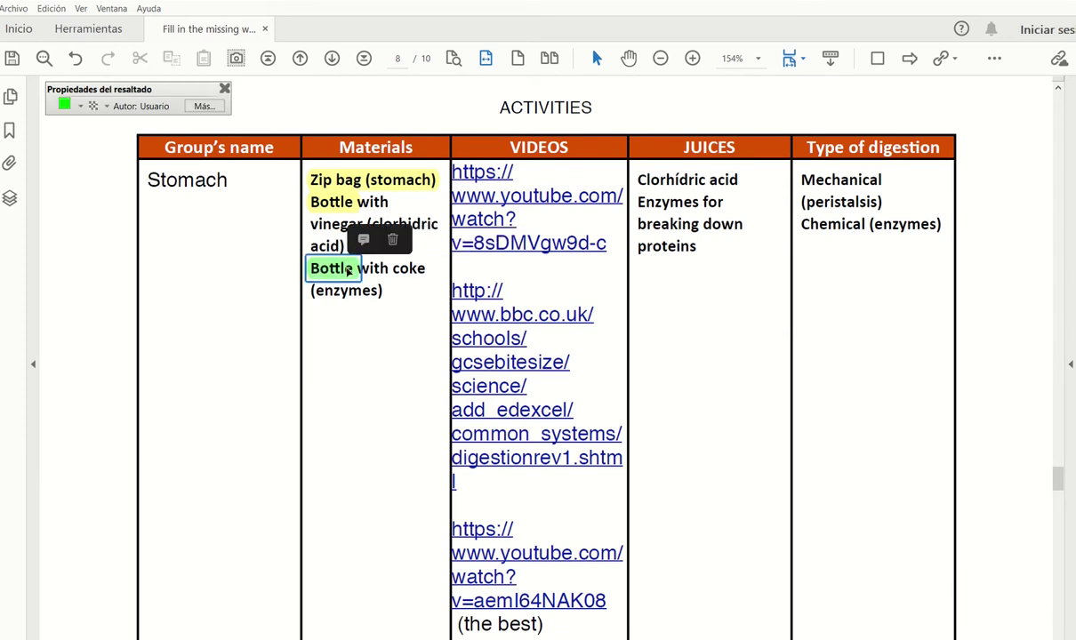
pyautogui.click(65, 106)
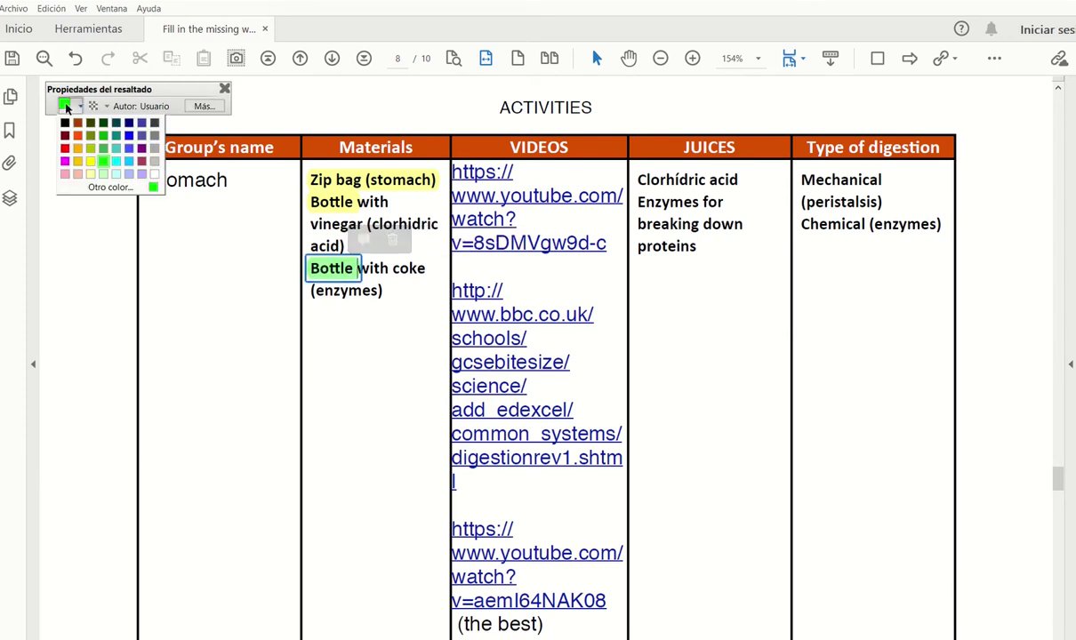
pyautogui.click(89, 161)
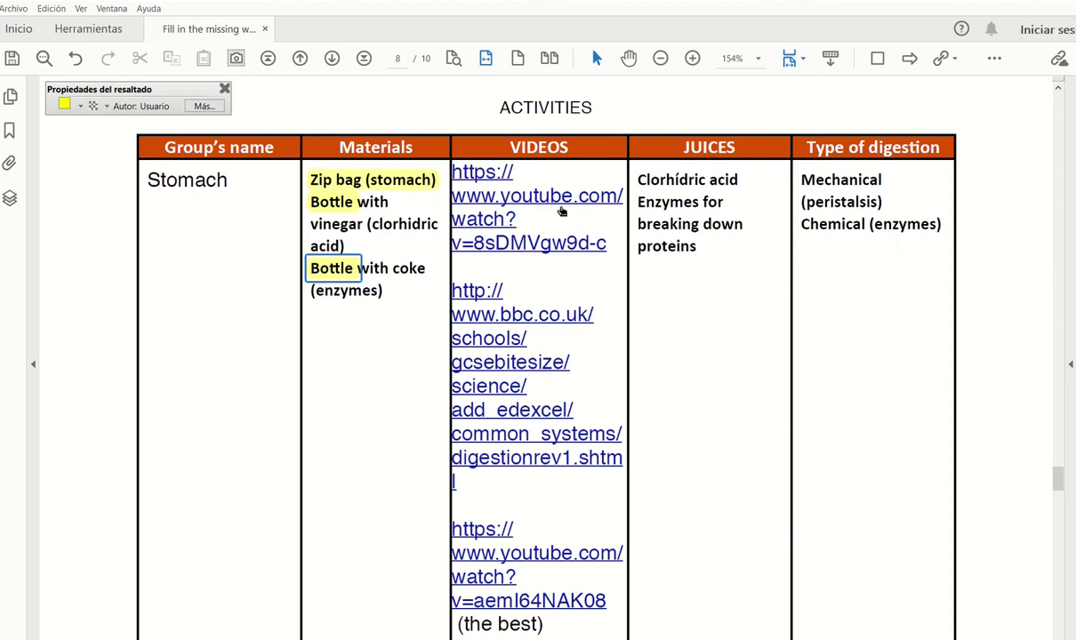
# Highlight the word "Bottle" of the dish detergent item in the Small intestine row's materials and colour it yellow
pyautogui.scroll(-1, 525, 325)
pyautogui.scroll(-3, 523, 324)
pyautogui.scroll(3, 498, 320)
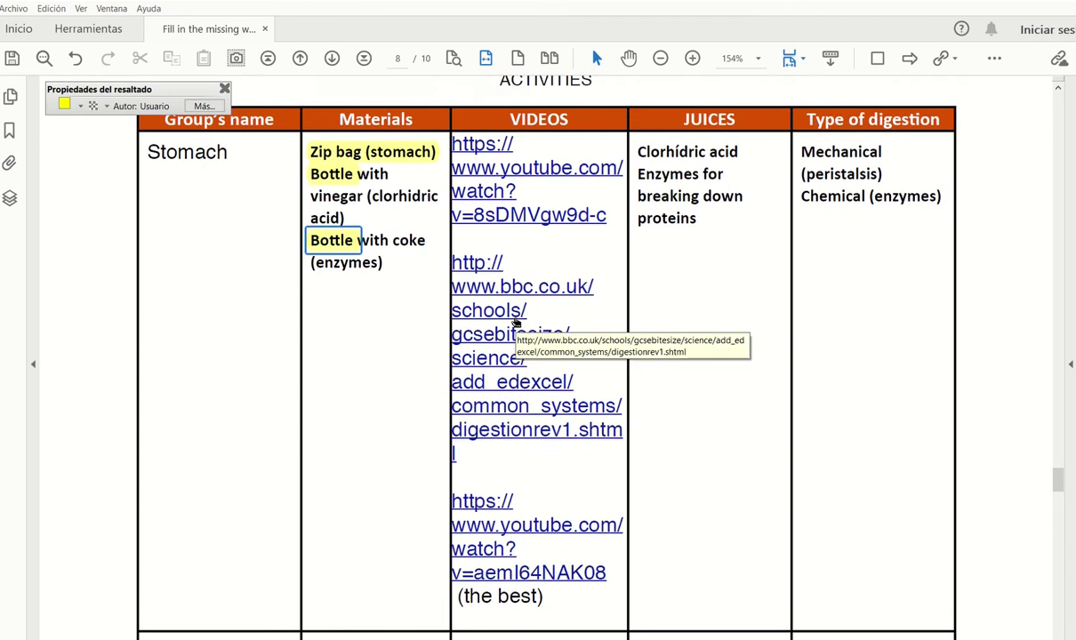
pyautogui.scroll(-3, 485, 320)
pyautogui.scroll(-9, 516, 325)
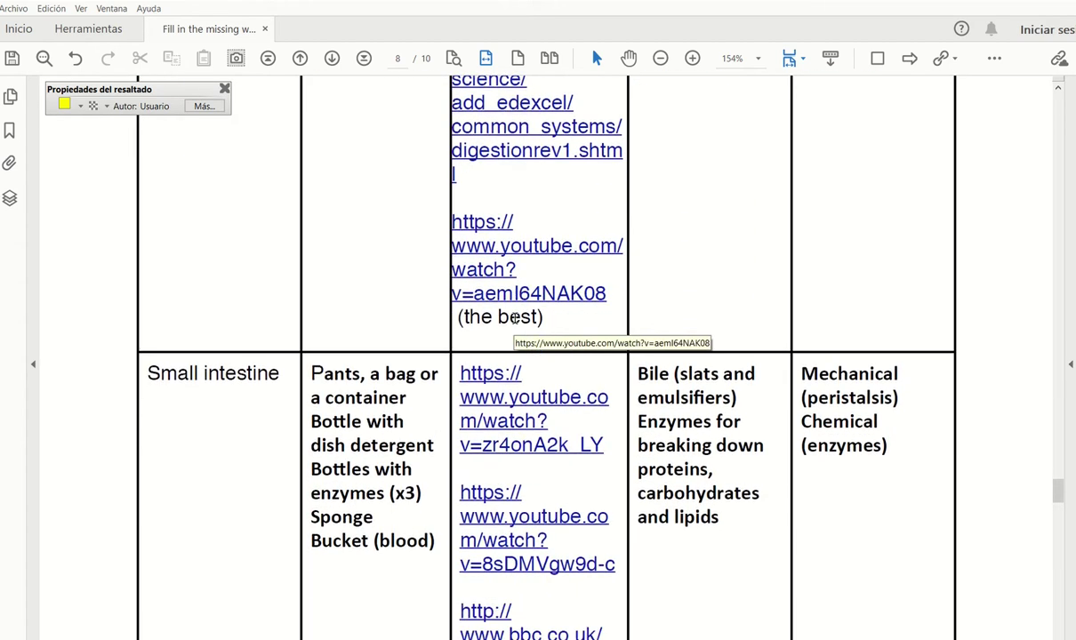
pyautogui.scroll(-2, 211, 363)
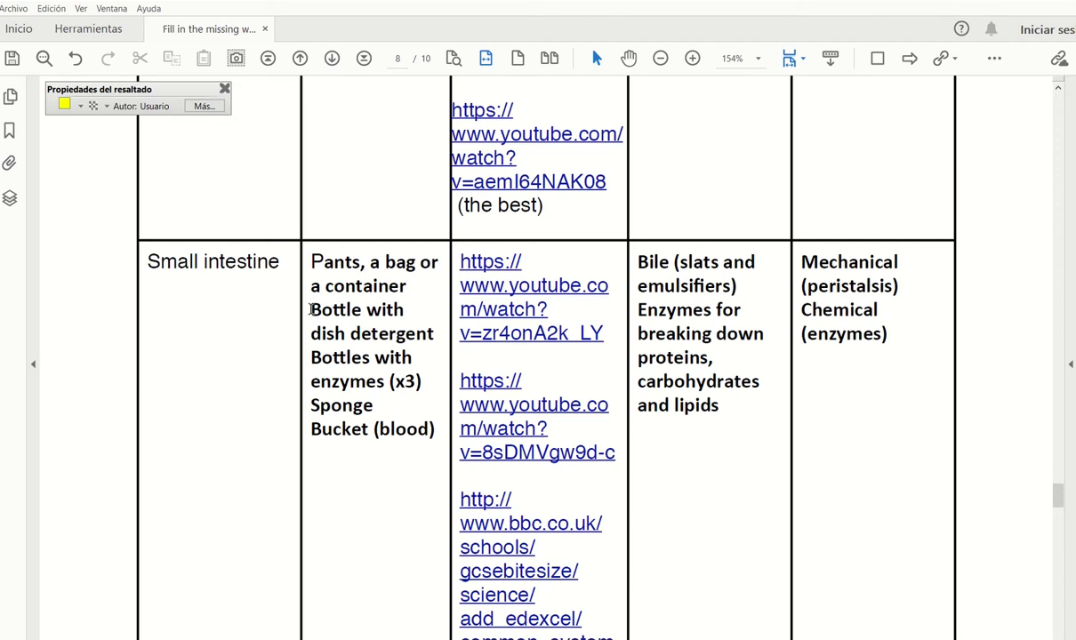
pyautogui.moveTo(310, 310); pyautogui.dragTo(362, 311)
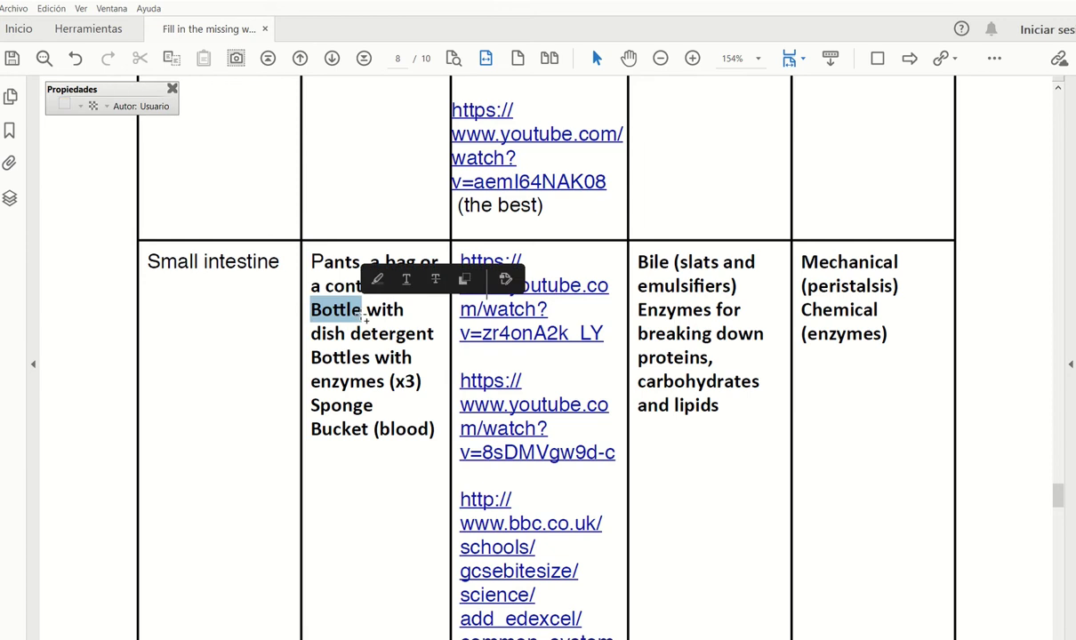
pyautogui.click(380, 281)
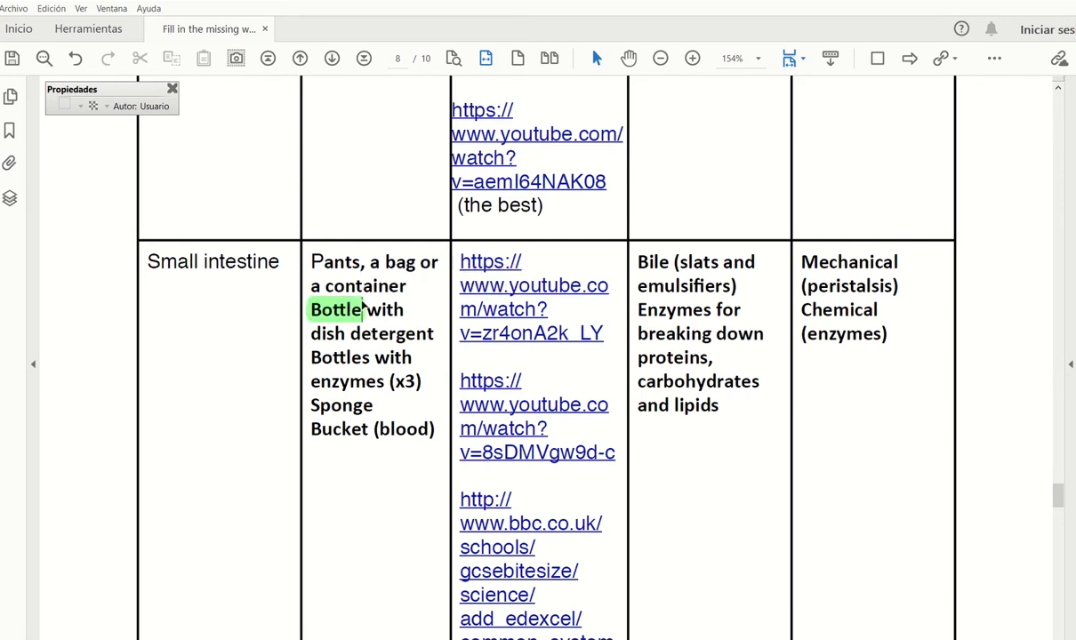
pyautogui.click(326, 310)
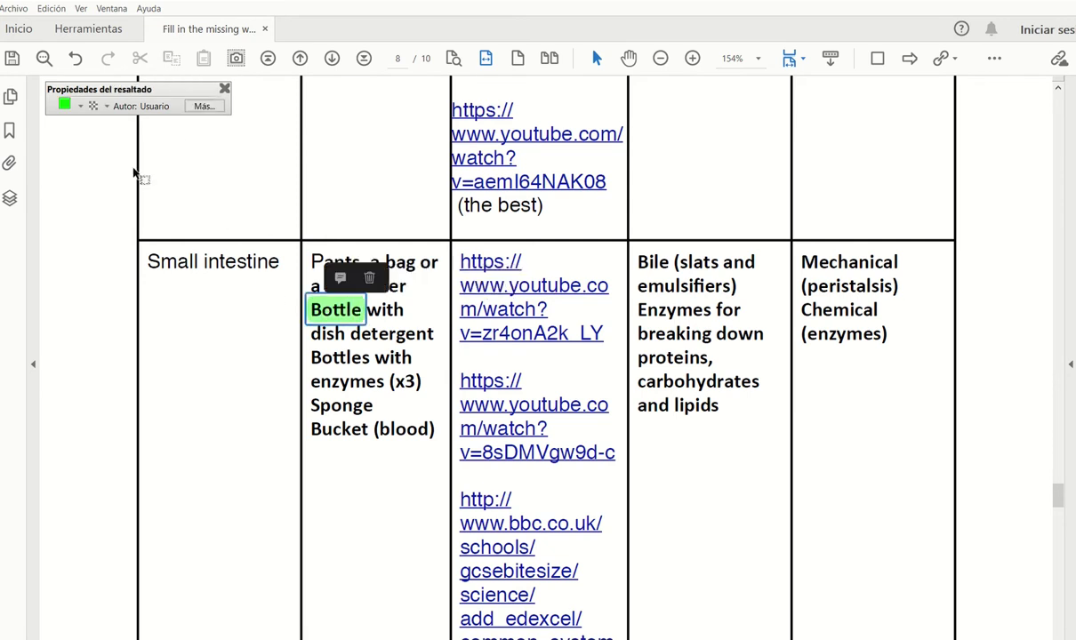
pyautogui.click(76, 106)
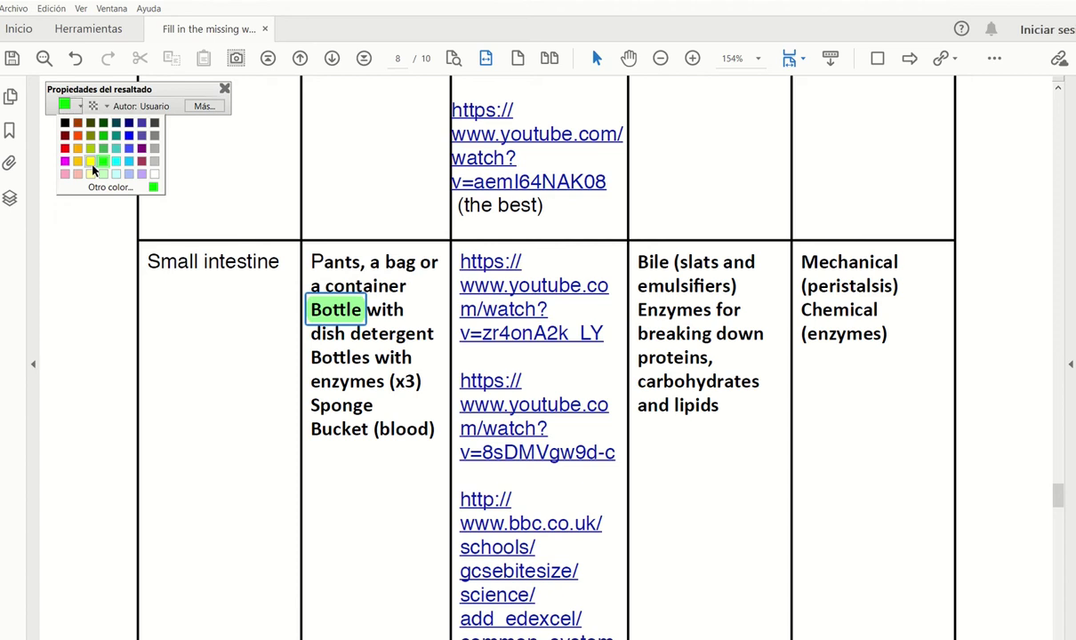
pyautogui.click(90, 162)
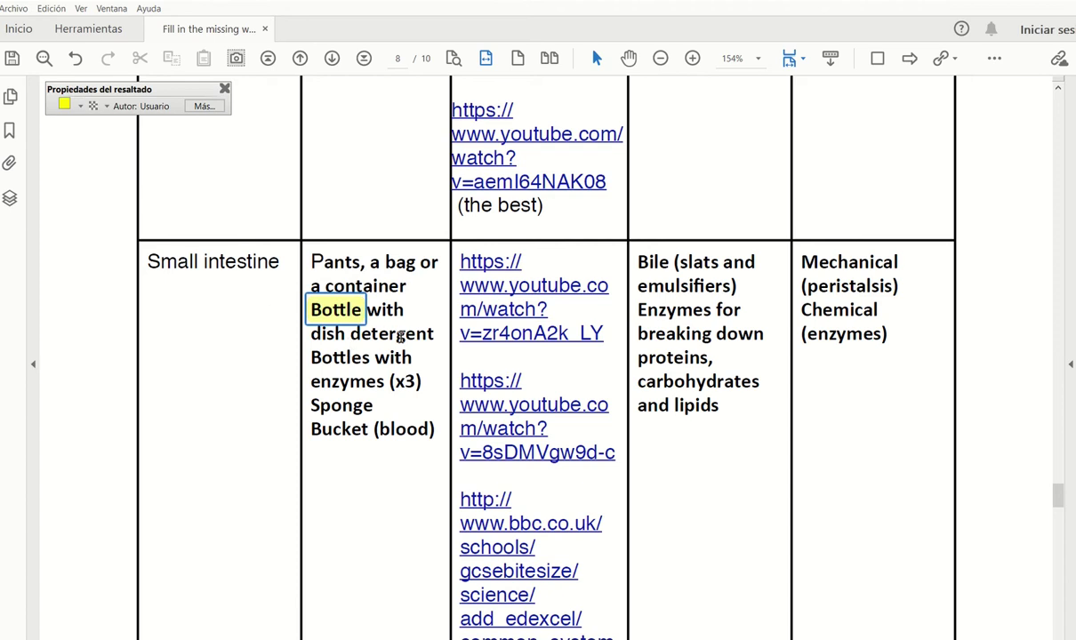
# Highlight "Bottles with enzymes (x3)" in the Small intestine row's materials and colour it yellow
pyautogui.click(310, 358)
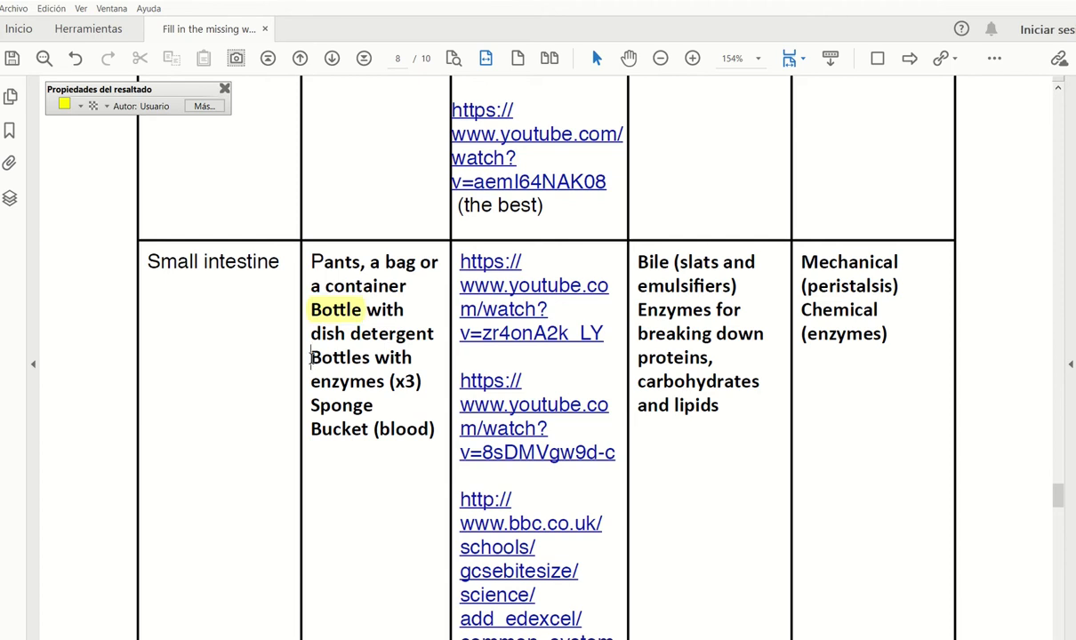
pyautogui.moveTo(310, 357)
pyautogui.mouseDown()
pyautogui.moveTo(360, 357)
pyautogui.moveTo(372, 369)
pyautogui.moveTo(349, 347)
pyautogui.moveTo(312, 359)
pyautogui.mouseUp()
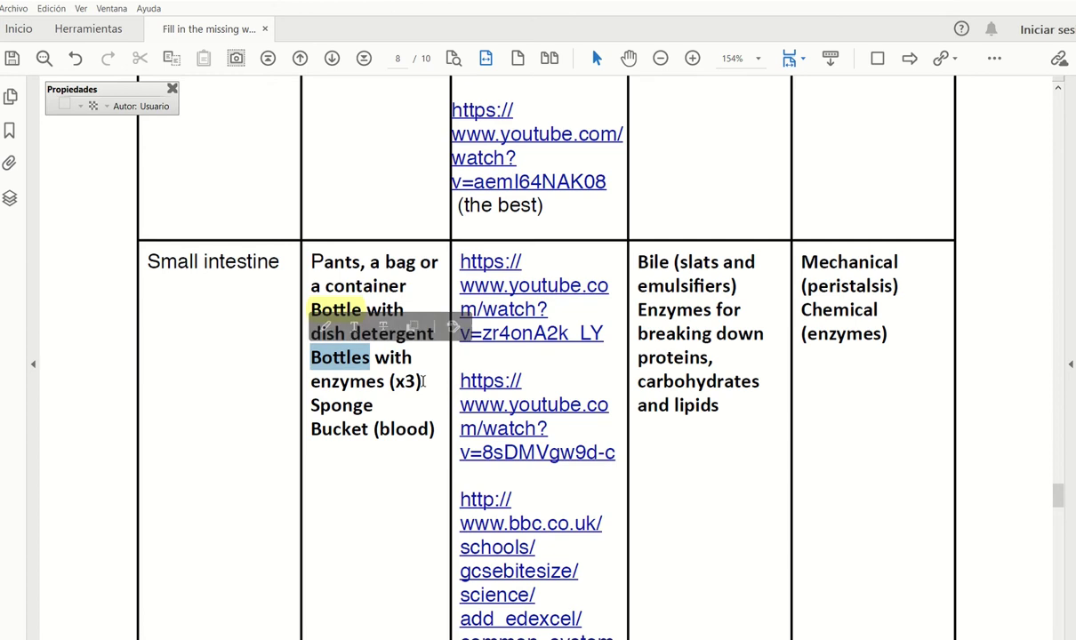
pyautogui.moveTo(421, 382); pyautogui.dragTo(313, 363)
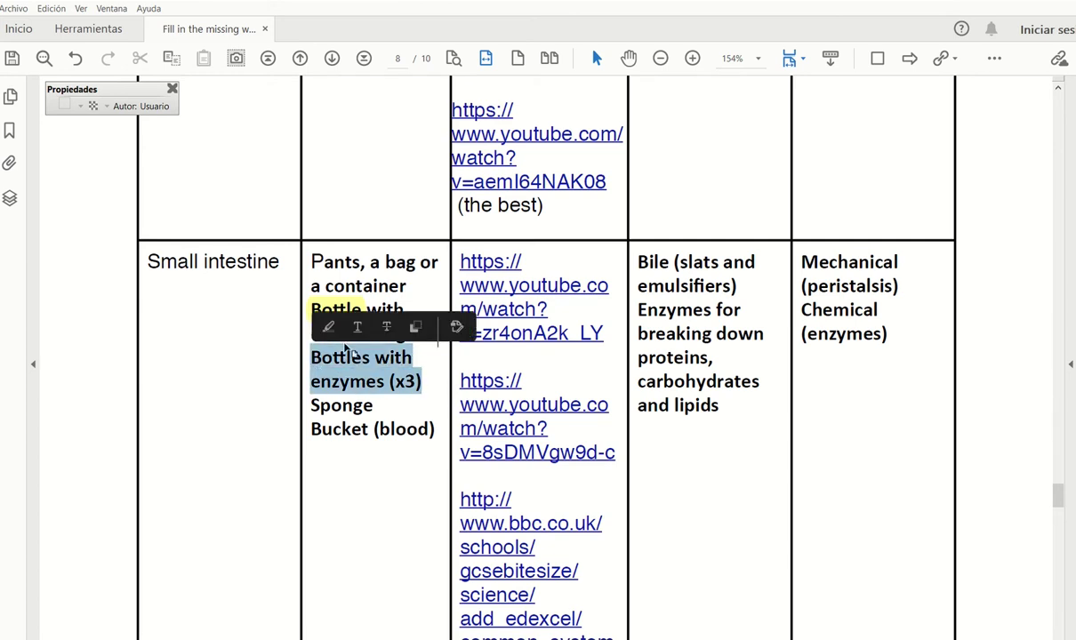
pyautogui.click(329, 326)
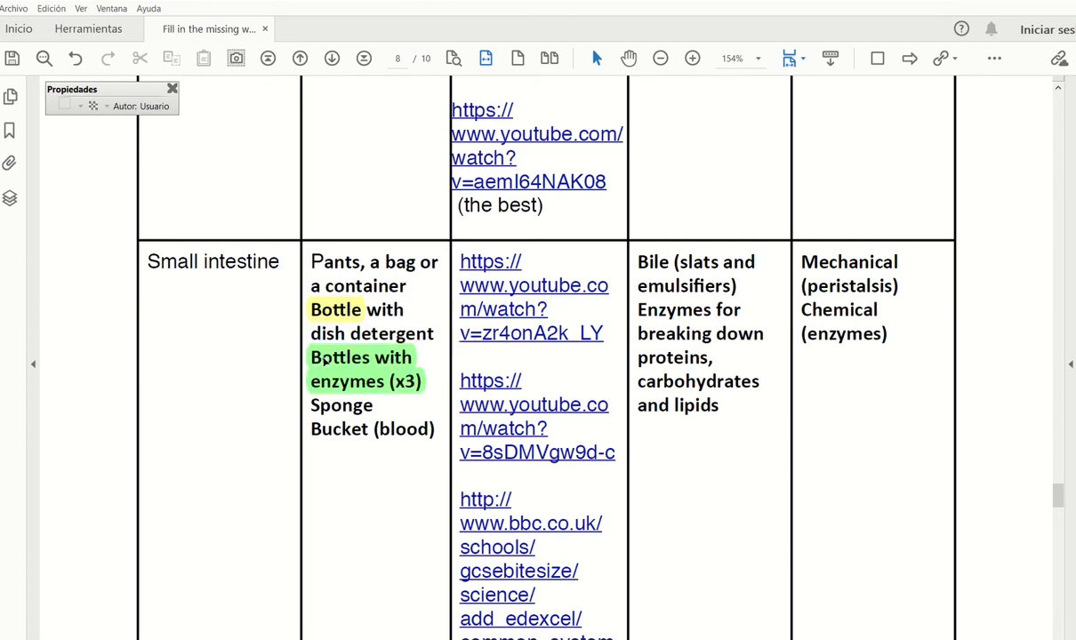
pyautogui.click(338, 362)
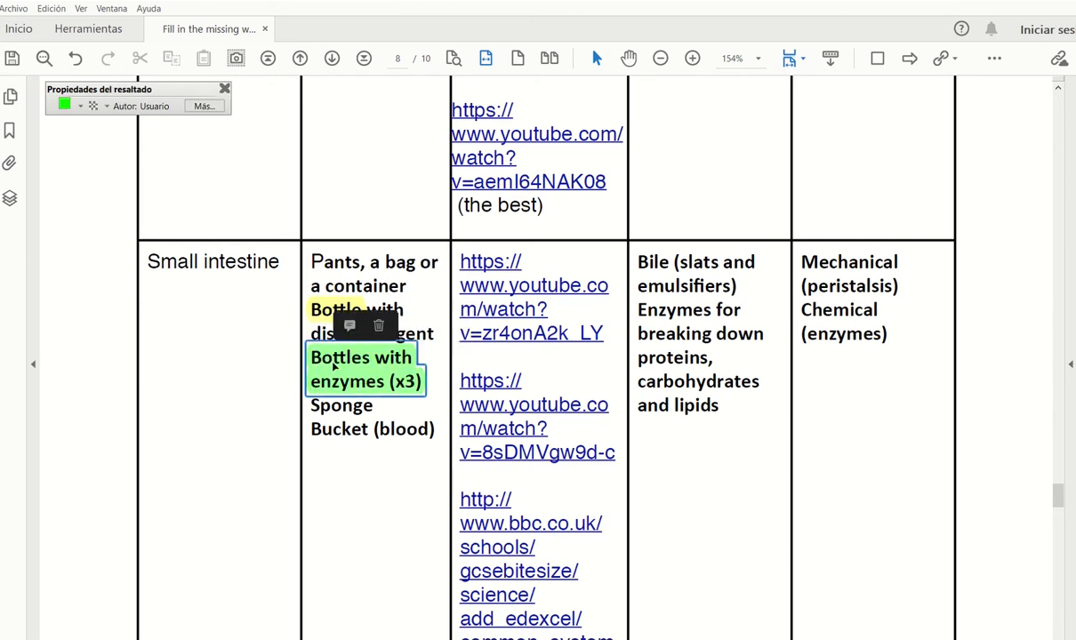
pyautogui.click(79, 106)
pyautogui.click(89, 161)
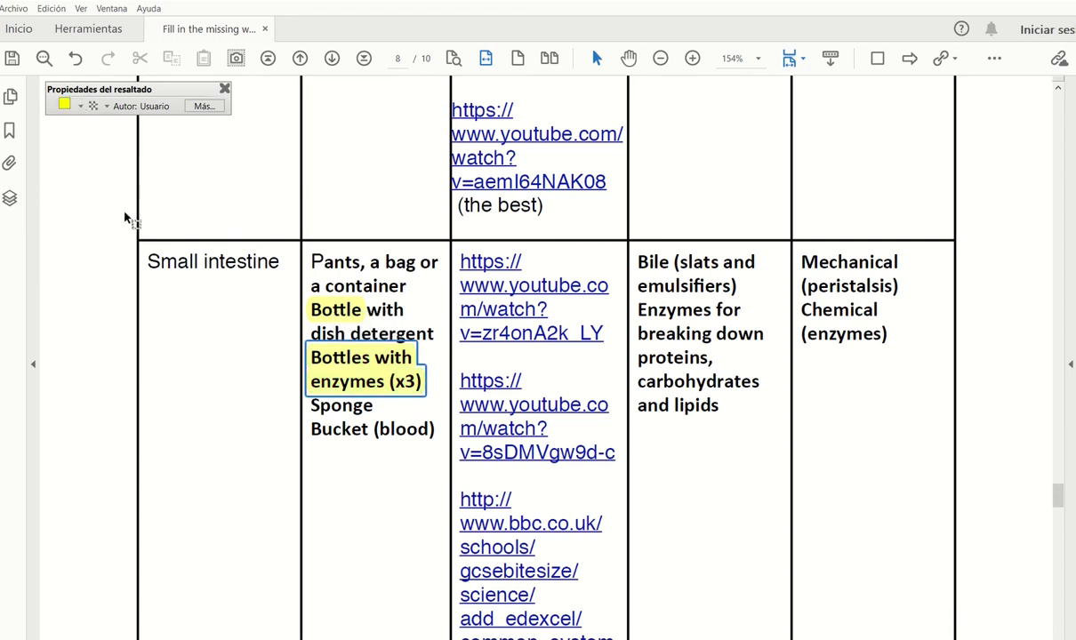
# Highlight "Sponge" and "Bucket (blood)" in the Small intestine row's materials in the default green
pyautogui.click(374, 413)
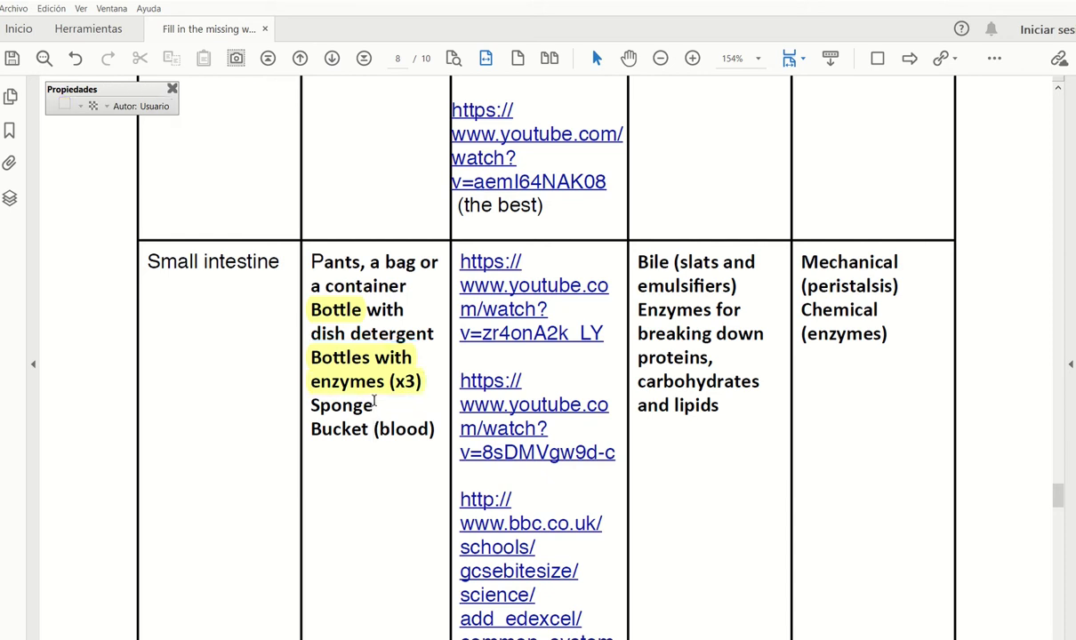
pyautogui.moveTo(375, 405); pyautogui.dragTo(291, 404)
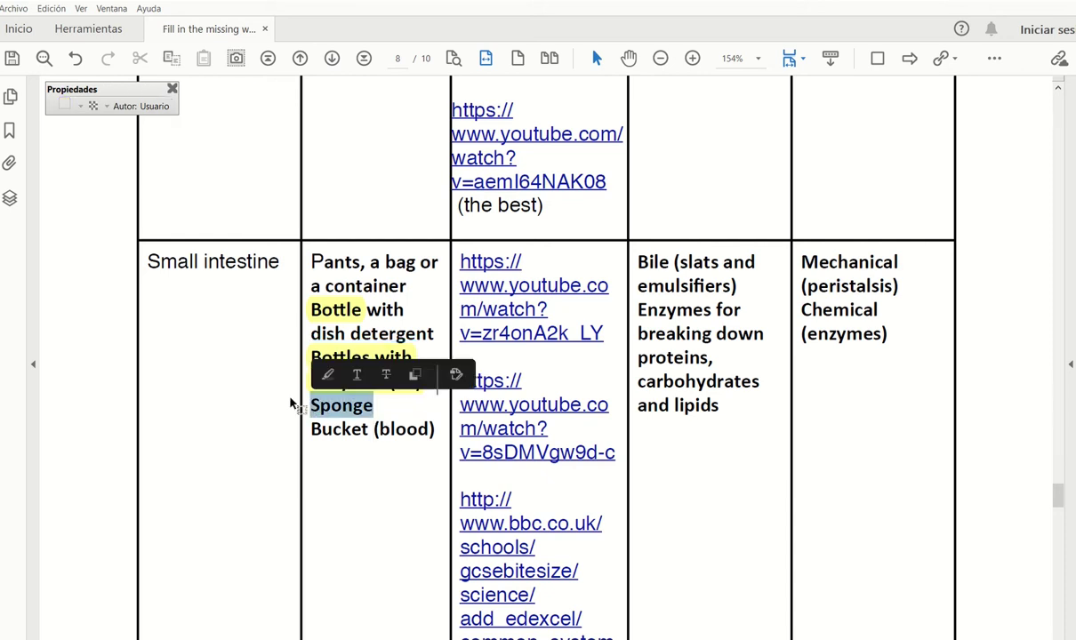
pyautogui.click(328, 376)
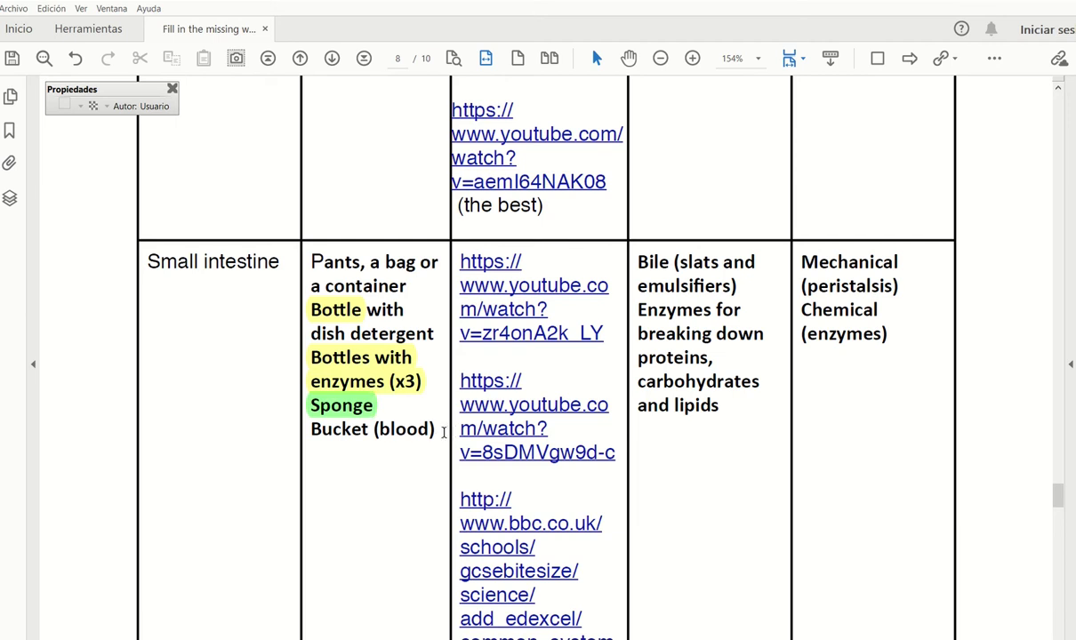
pyautogui.moveTo(433, 428); pyautogui.dragTo(309, 429)
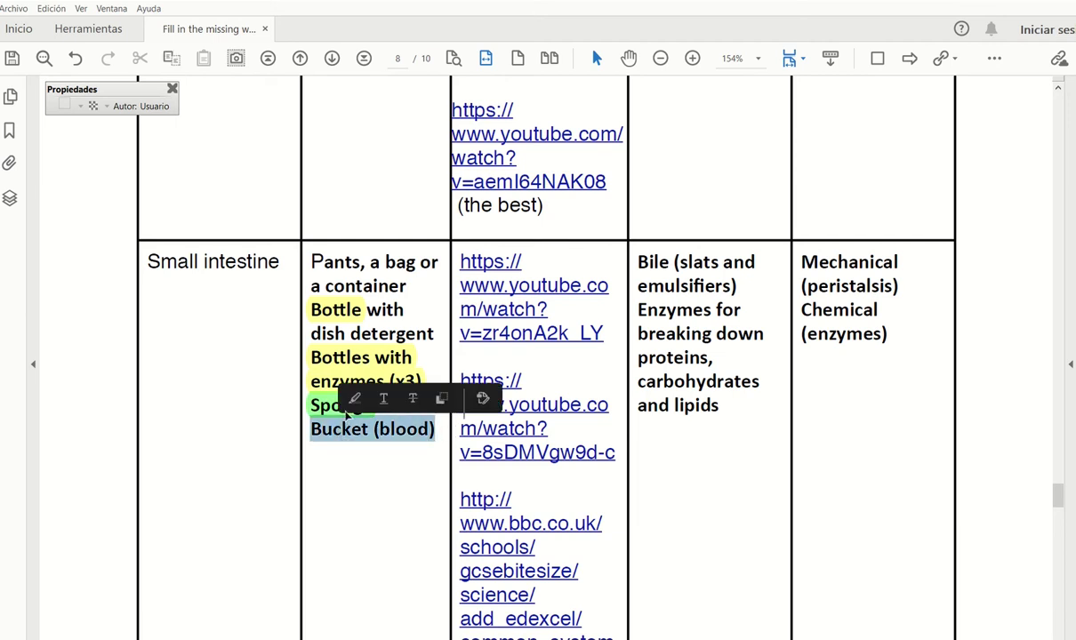
pyautogui.click(354, 399)
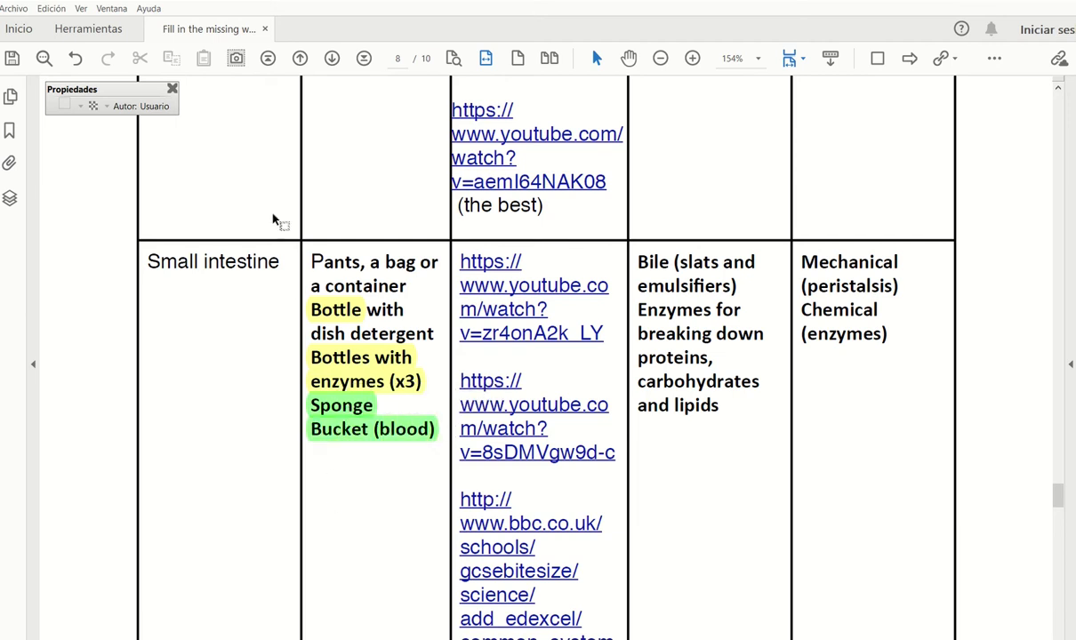
pyautogui.click(110, 29)
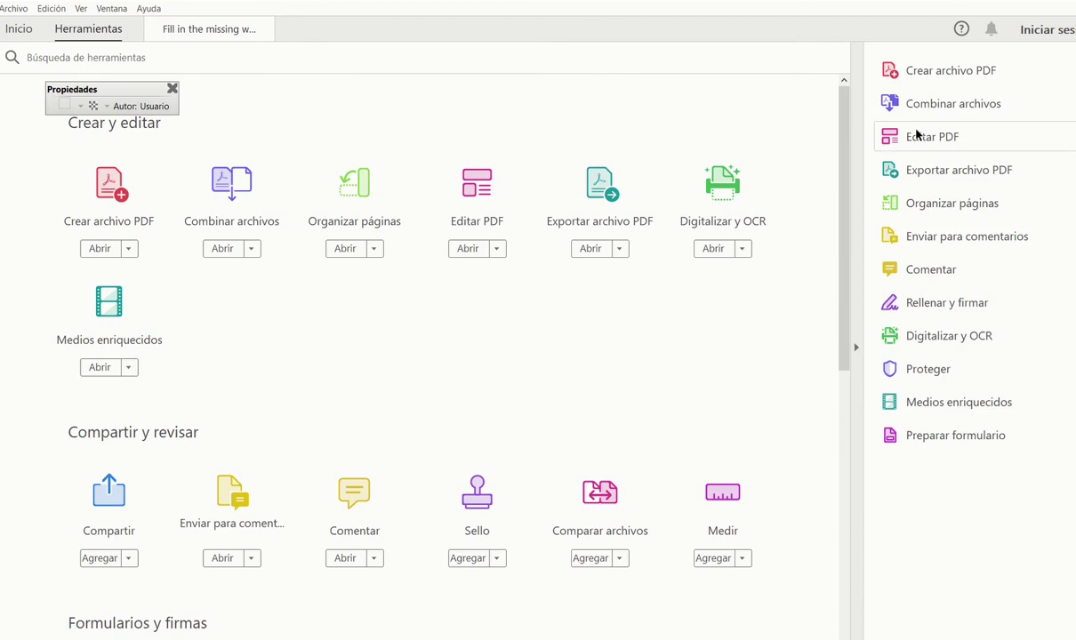
pyautogui.click(921, 141)
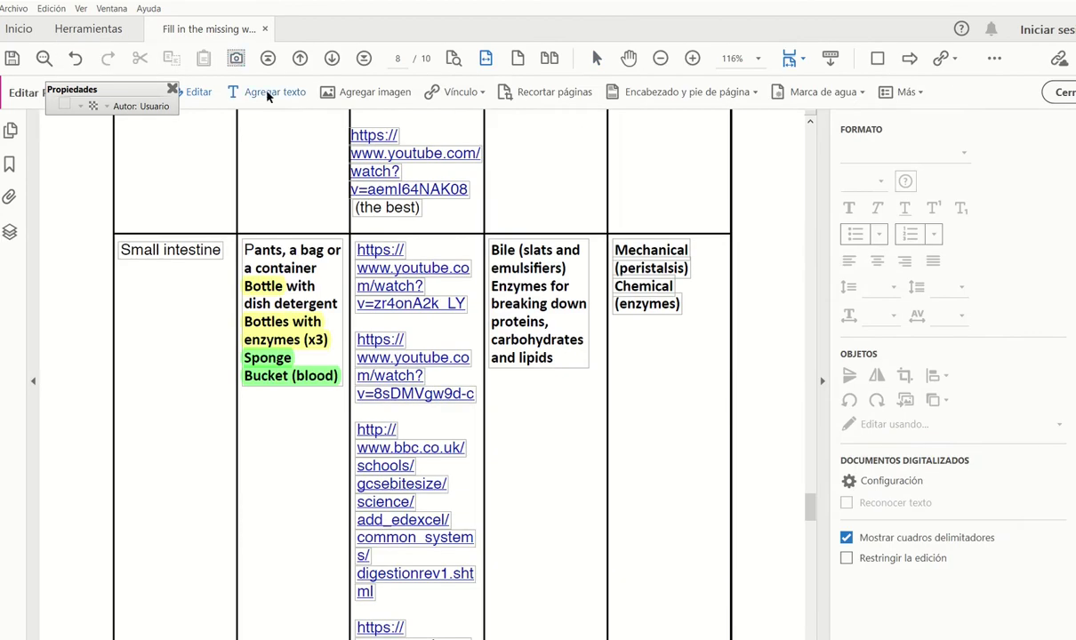
pyautogui.click(251, 86)
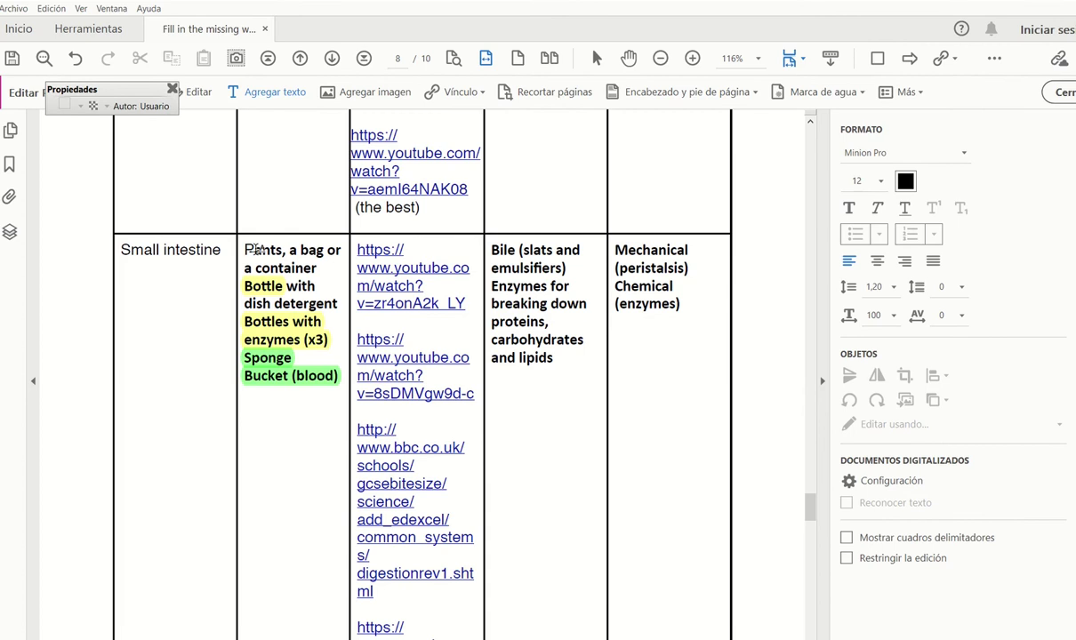
pyautogui.click(298, 238)
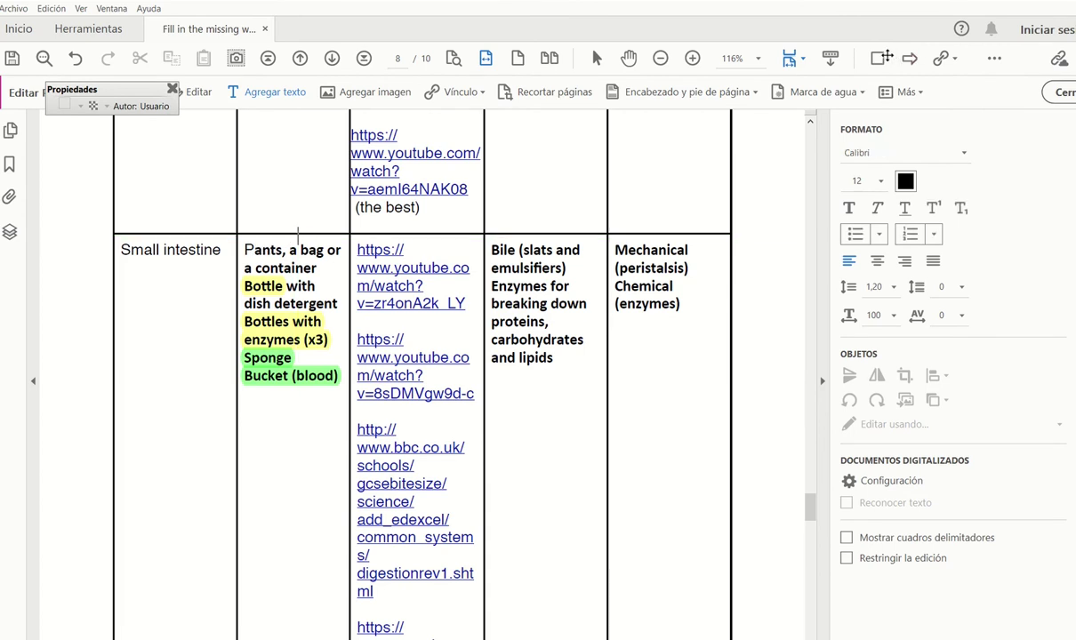
# Draw a rectangle around the word "bag" in the Small intestine row's materials and colour its border red
pyautogui.click(877, 58)
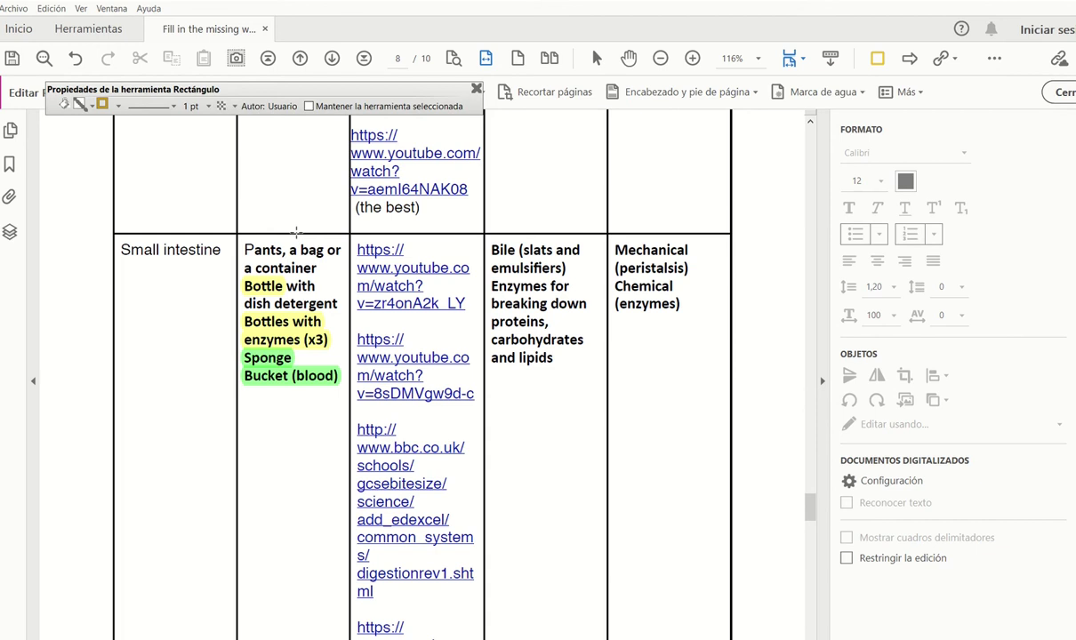
pyautogui.moveTo(298, 235); pyautogui.dragTo(319, 257)
pyautogui.moveTo(330, 259); pyautogui.dragTo(327, 265)
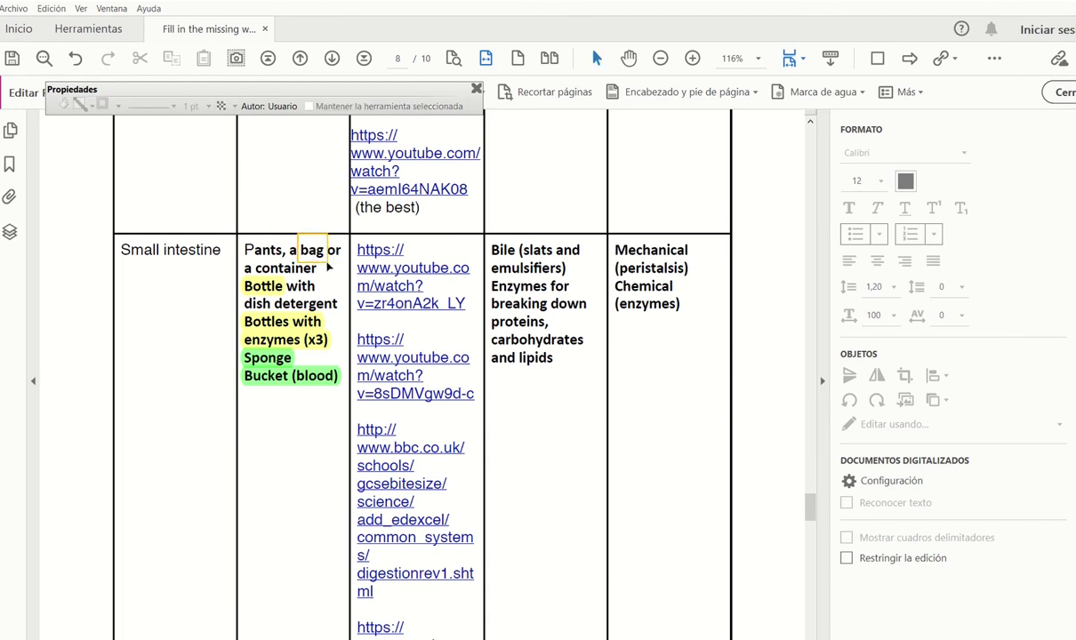
pyautogui.click(324, 264)
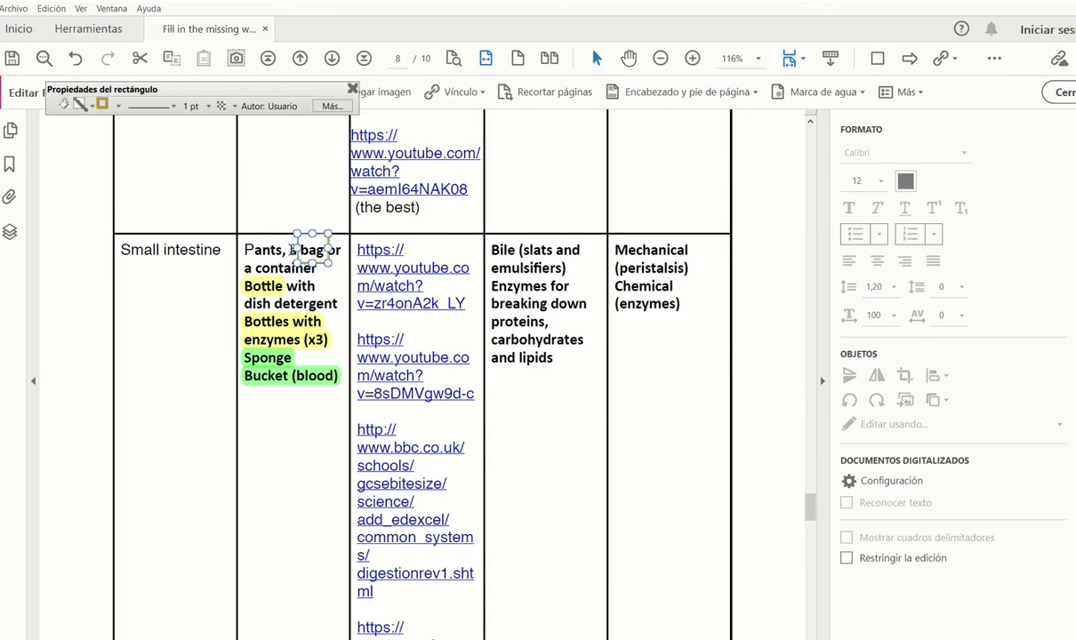
pyautogui.click(102, 104)
pyautogui.click(104, 148)
pyautogui.click(304, 474)
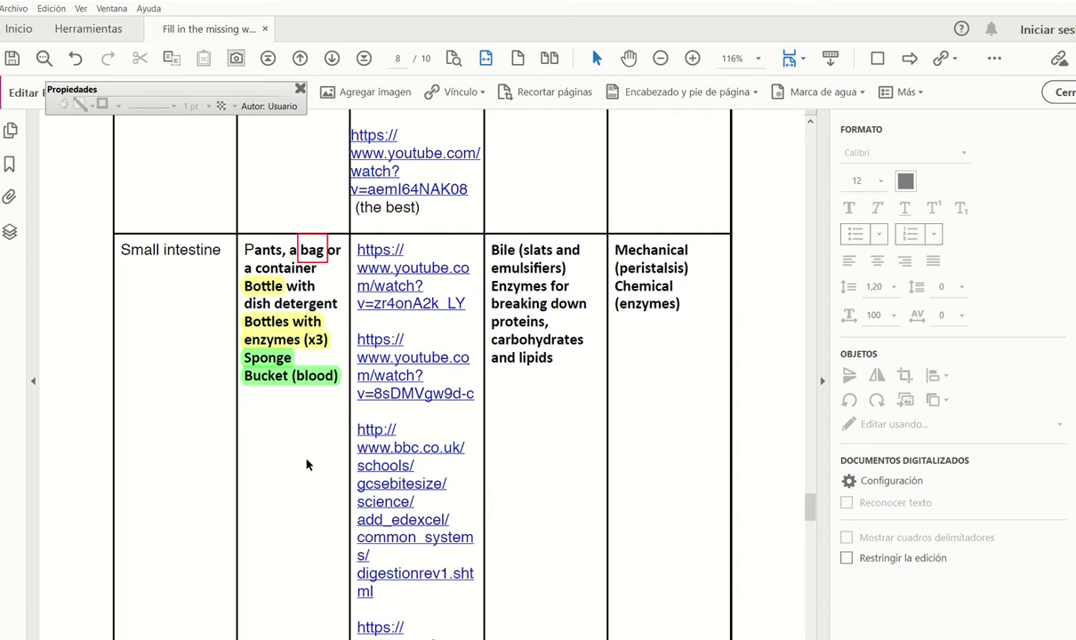
# Draw a rectangle around the word "bag" in the Large intestine row's materials on page 9 and colour its border orange
pyautogui.scroll(4, 532, 452)
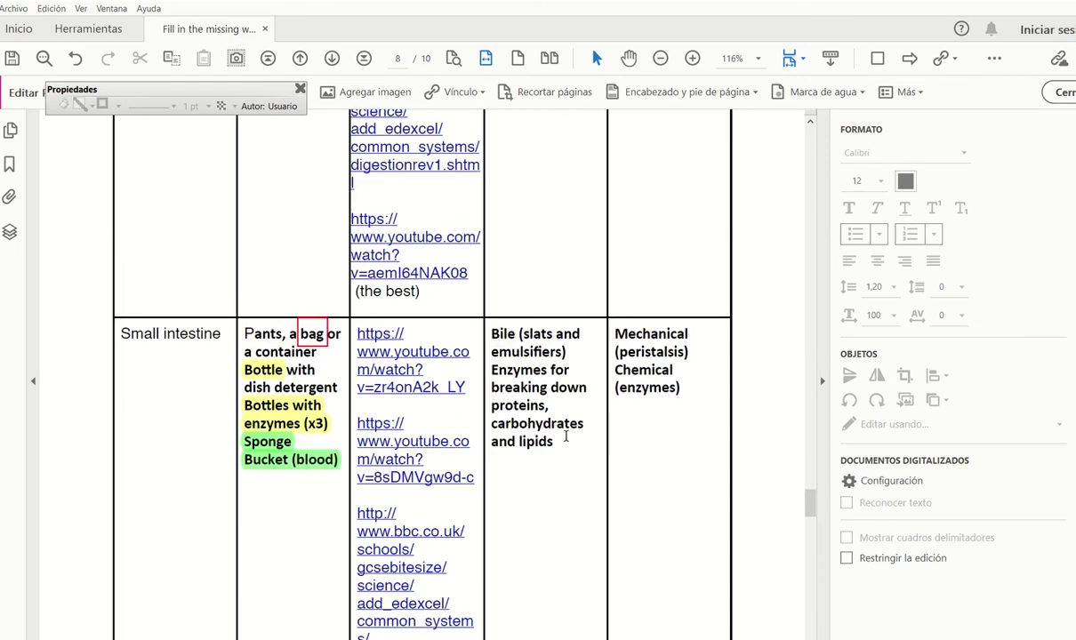
pyautogui.scroll(-5, 526, 329)
pyautogui.scroll(4, 637, 452)
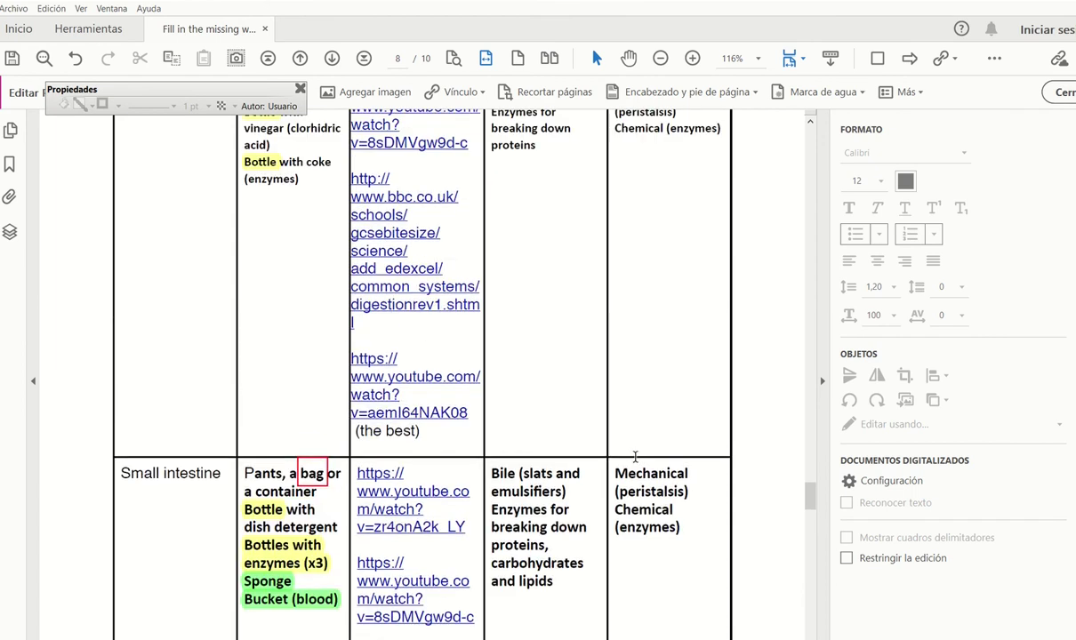
pyautogui.scroll(-3, 624, 447)
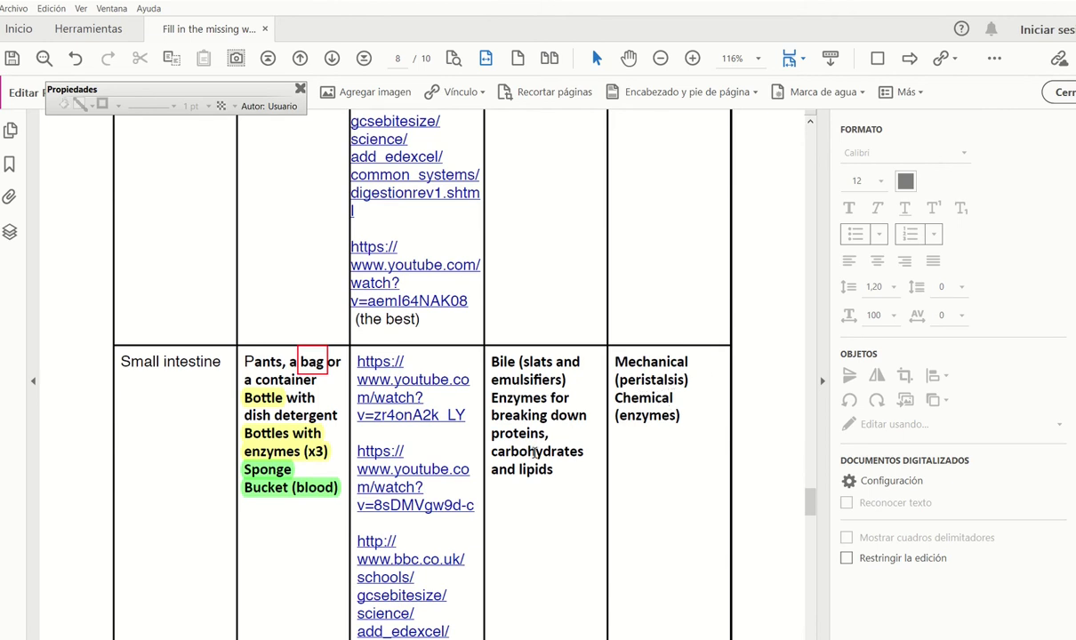
pyautogui.scroll(-10, 538, 497)
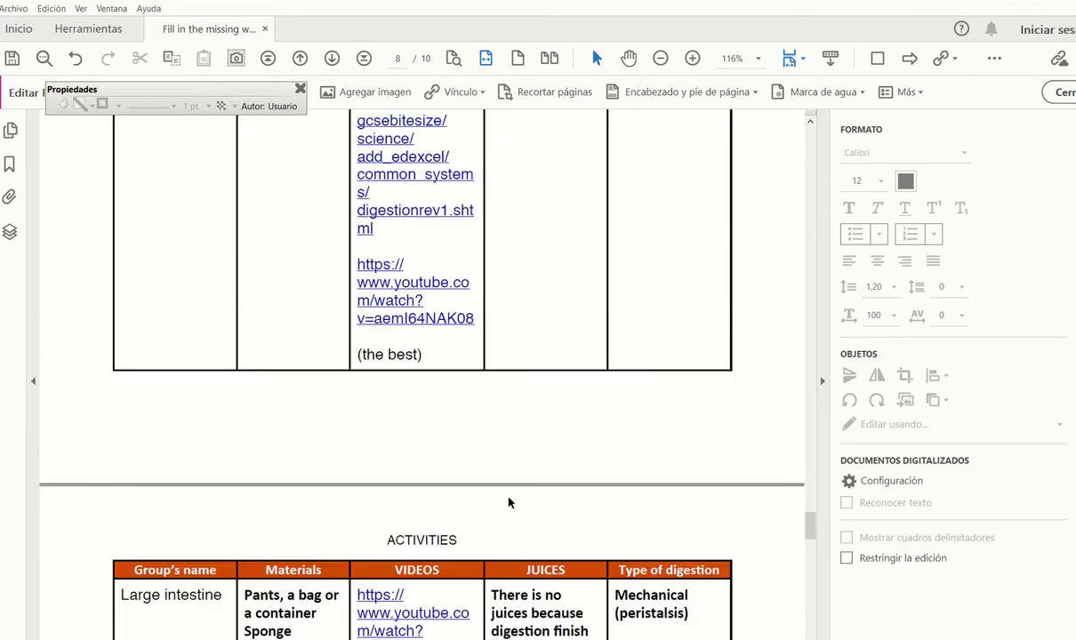
pyautogui.scroll(-4, 509, 501)
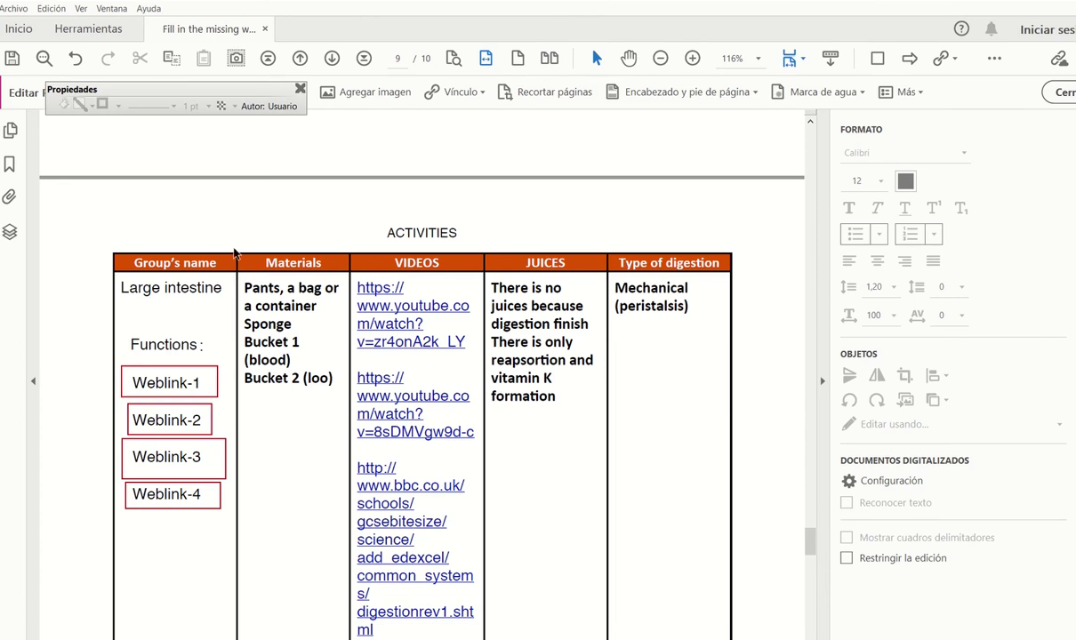
pyautogui.click(877, 57)
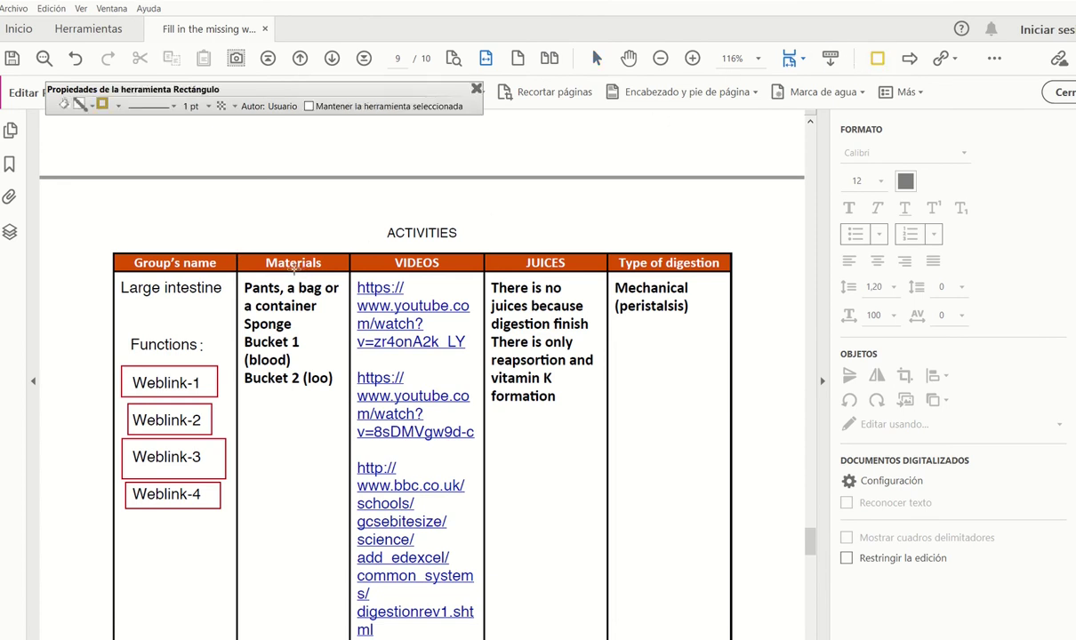
pyautogui.moveTo(297, 283); pyautogui.dragTo(322, 304)
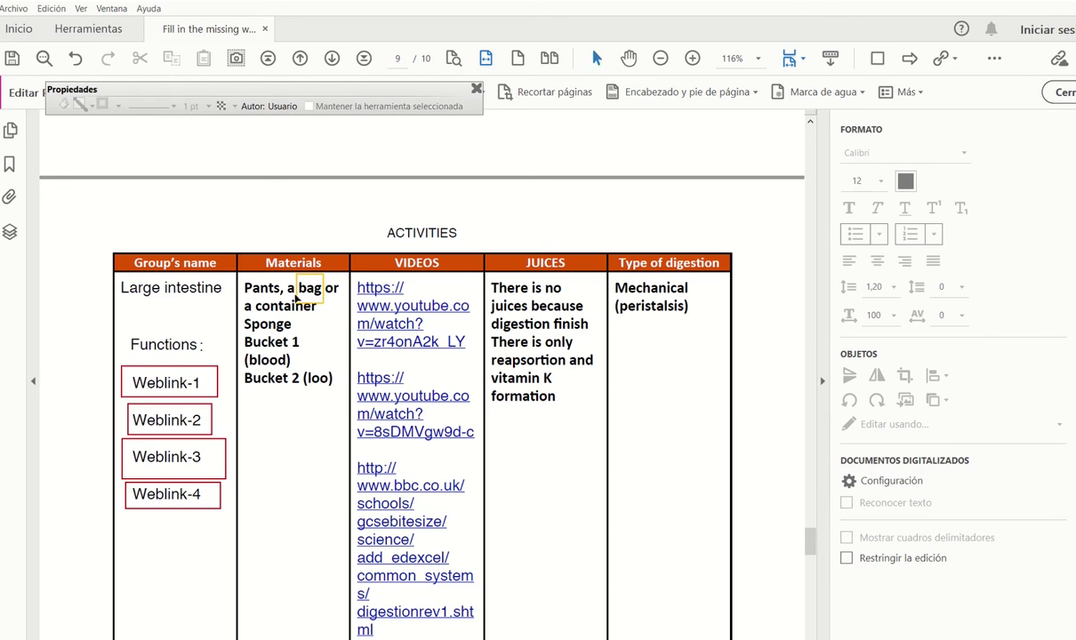
pyautogui.click(297, 296)
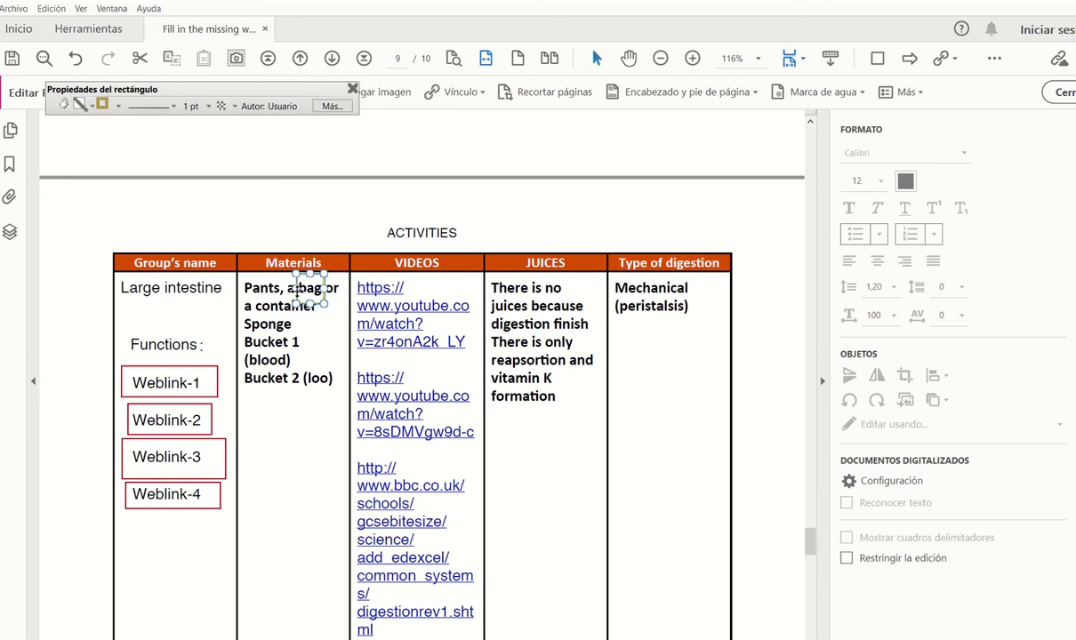
pyautogui.click(112, 104)
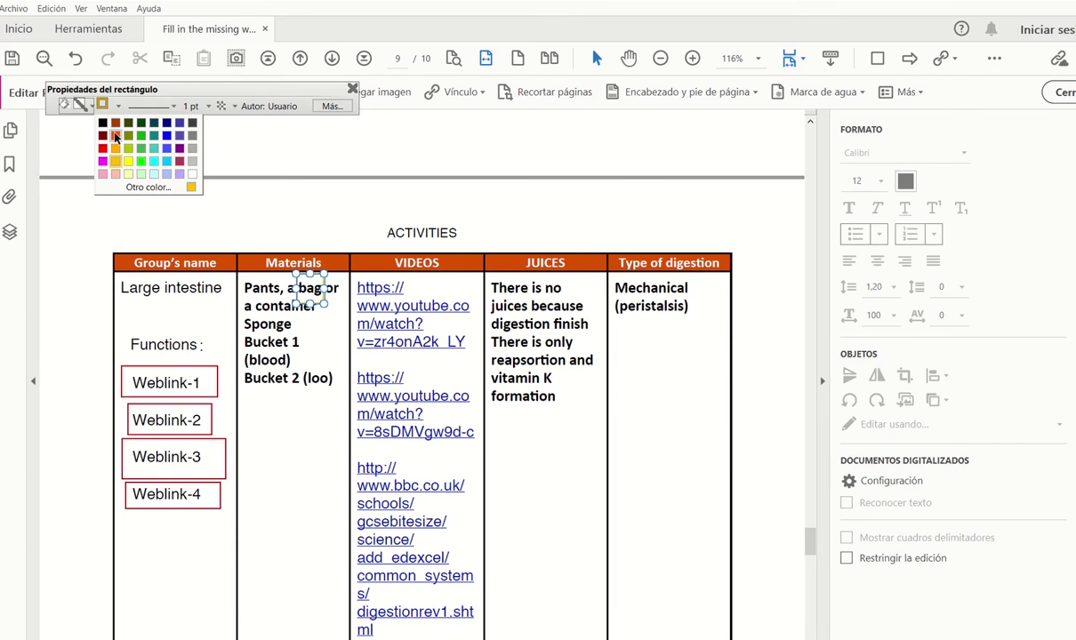
pyautogui.click(115, 138)
pyautogui.click(322, 395)
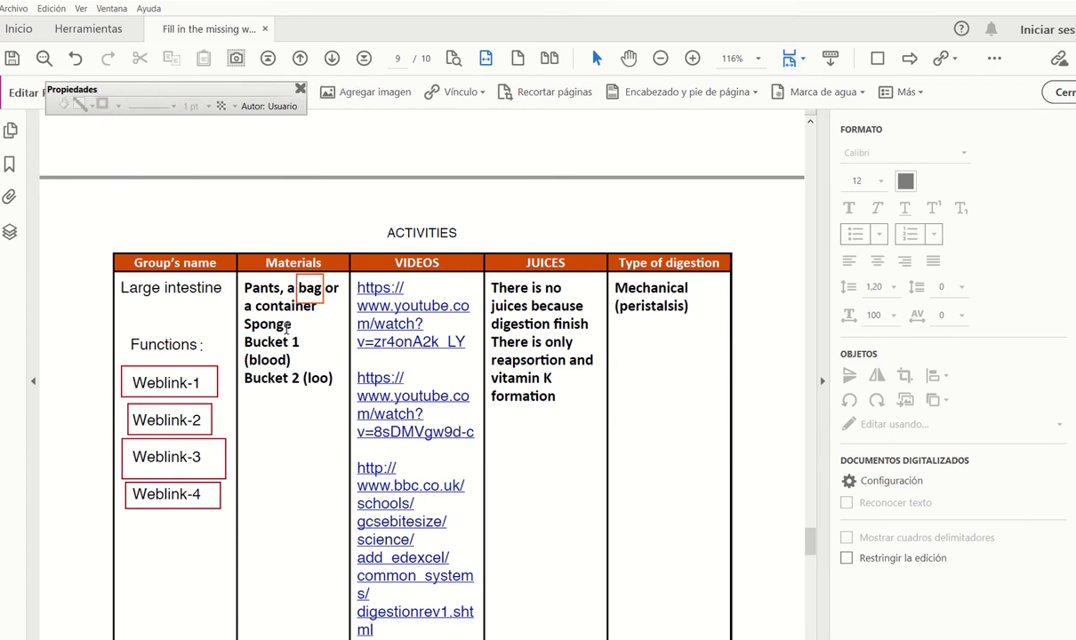
pyautogui.moveTo(244, 325); pyautogui.dragTo(289, 322)
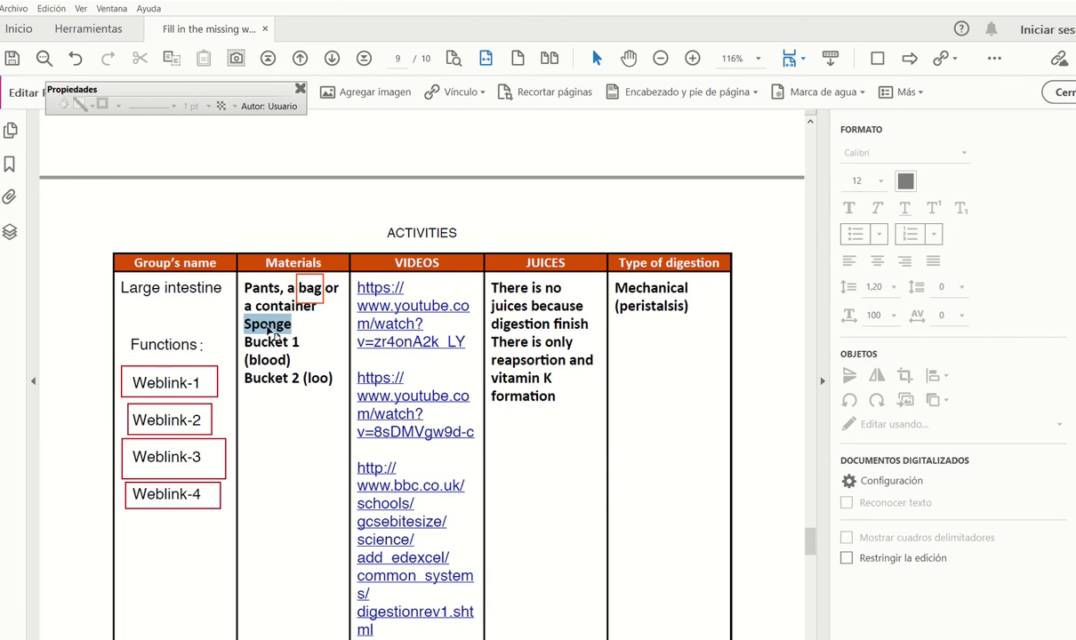
pyautogui.rightClick(272, 331)
pyautogui.press('Escape')
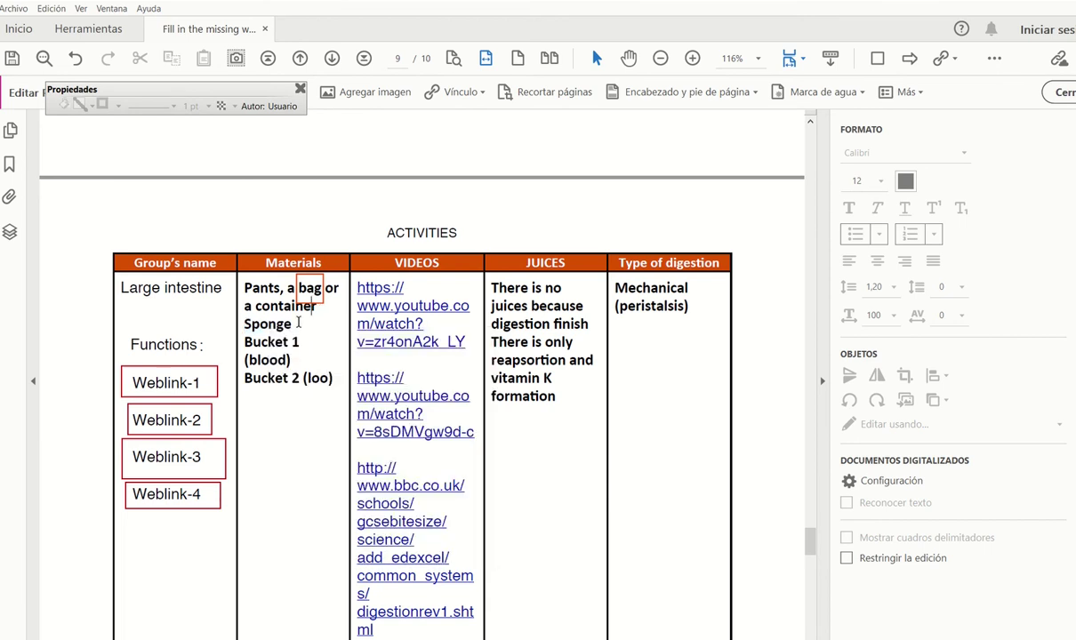
pyautogui.hotkey('shift', 'Down')
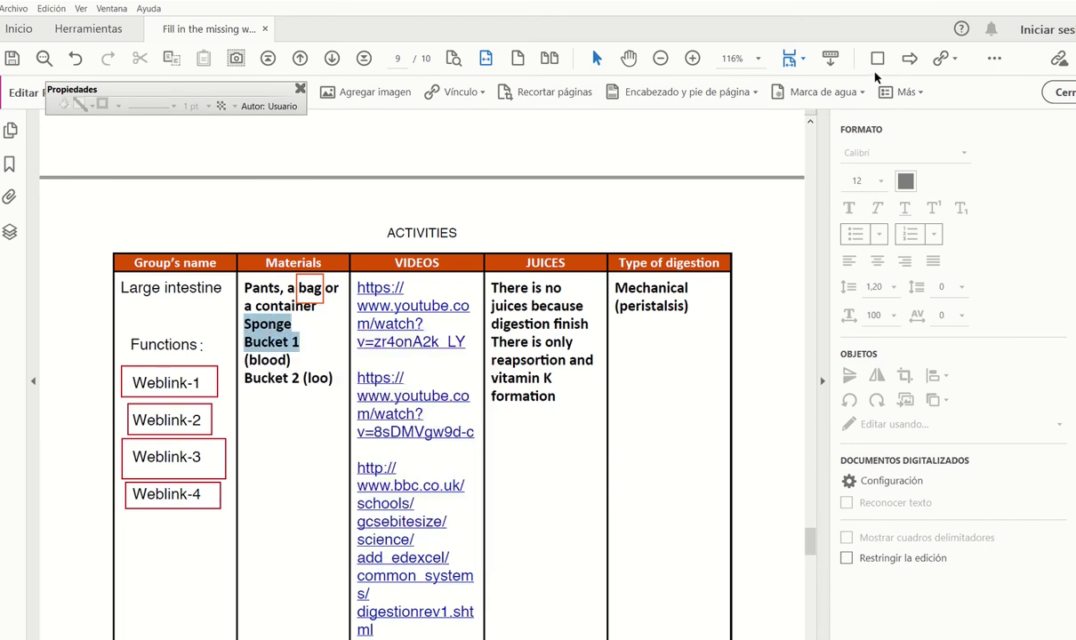
pyautogui.press('Right')
# Close the properties bar and the Edit PDF tool and highlight "Sponge" and "Bucket 1" in the Large intestine row's materials in the default green
pyautogui.click(301, 89)
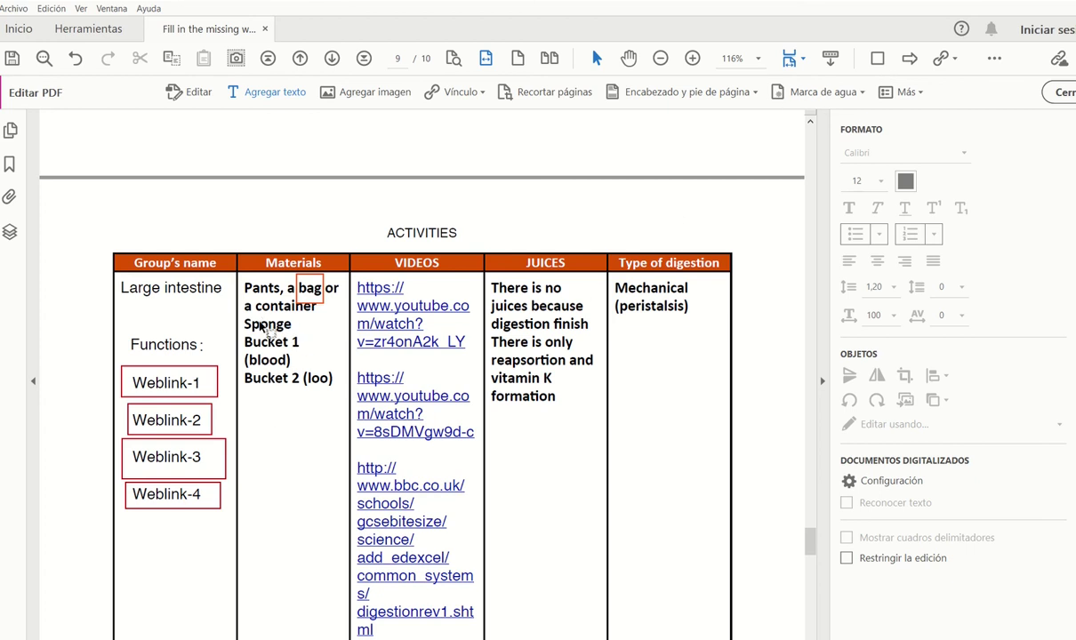
pyautogui.click(292, 324)
pyautogui.moveTo(270, 327); pyautogui.dragTo(229, 329)
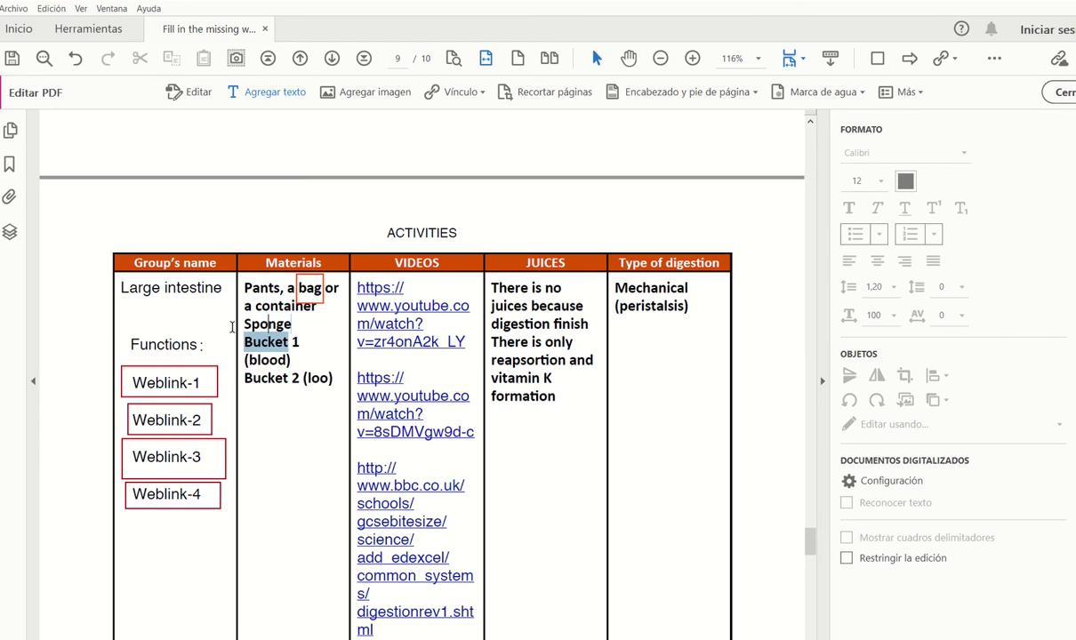
pyautogui.moveTo(309, 345); pyautogui.dragTo(249, 333)
pyautogui.rightClick(249, 334)
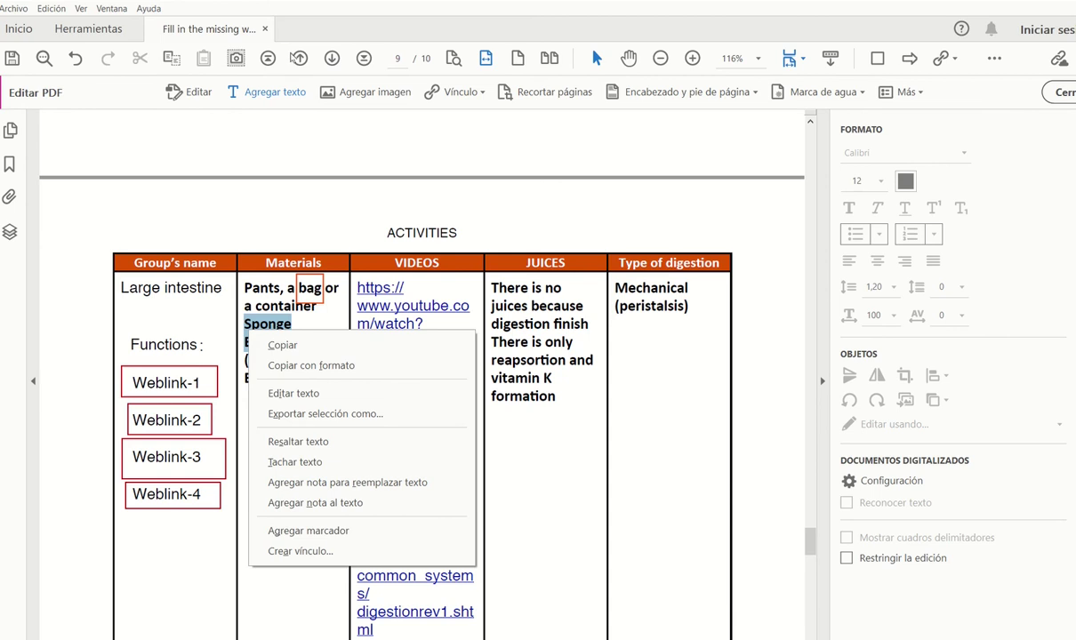
pyautogui.click(1063, 91)
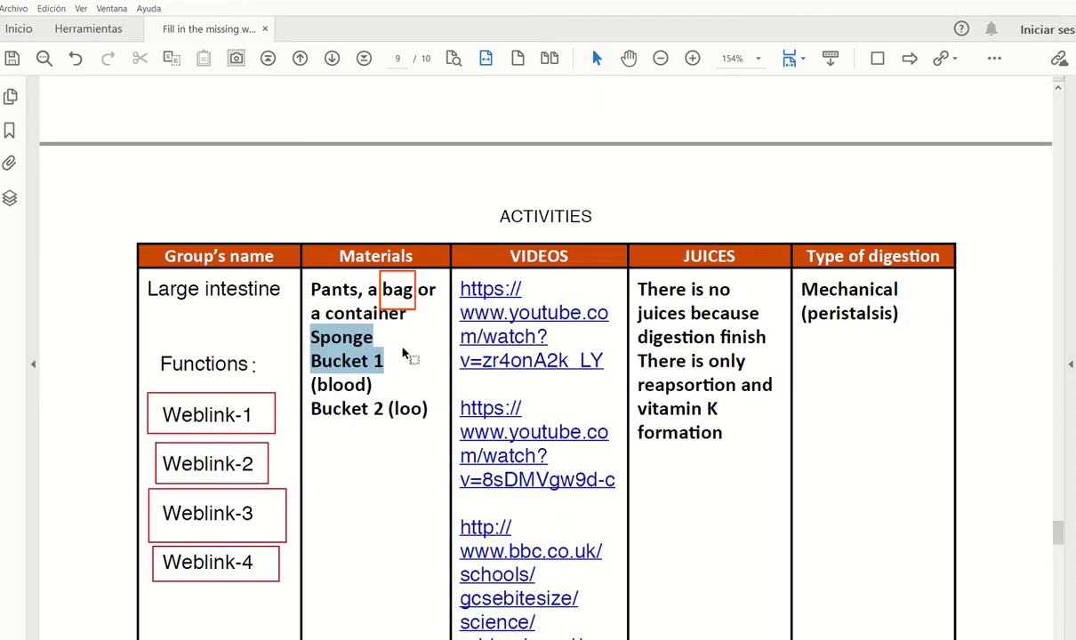
pyautogui.moveTo(339, 360)
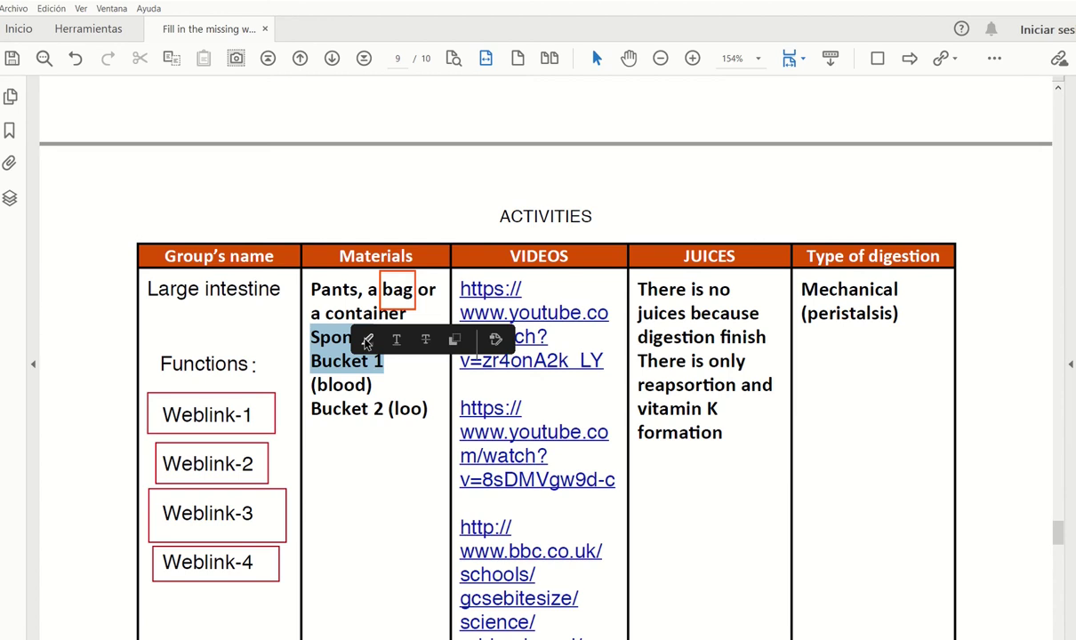
pyautogui.click(366, 340)
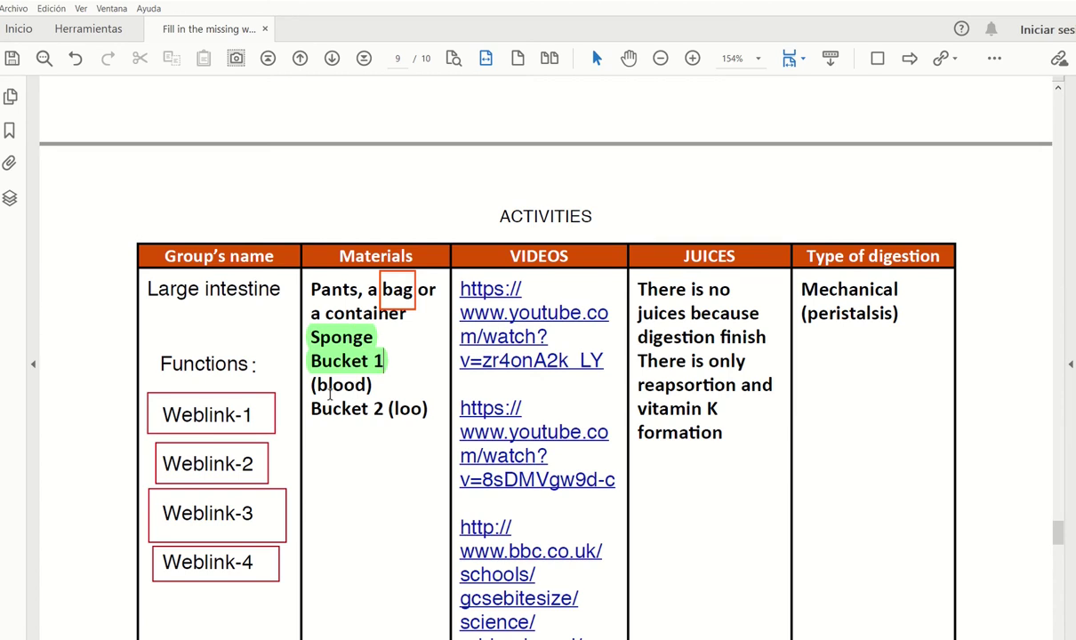
# Highlight "Bucket 2" in the Large intestine row's materials
pyautogui.moveTo(313, 410); pyautogui.dragTo(385, 415)
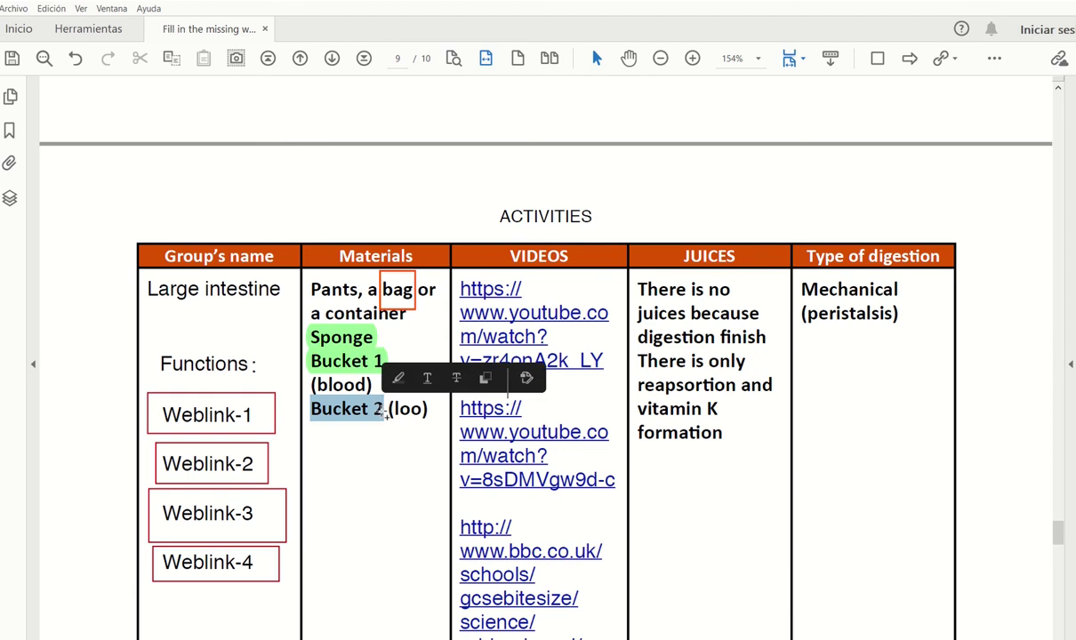